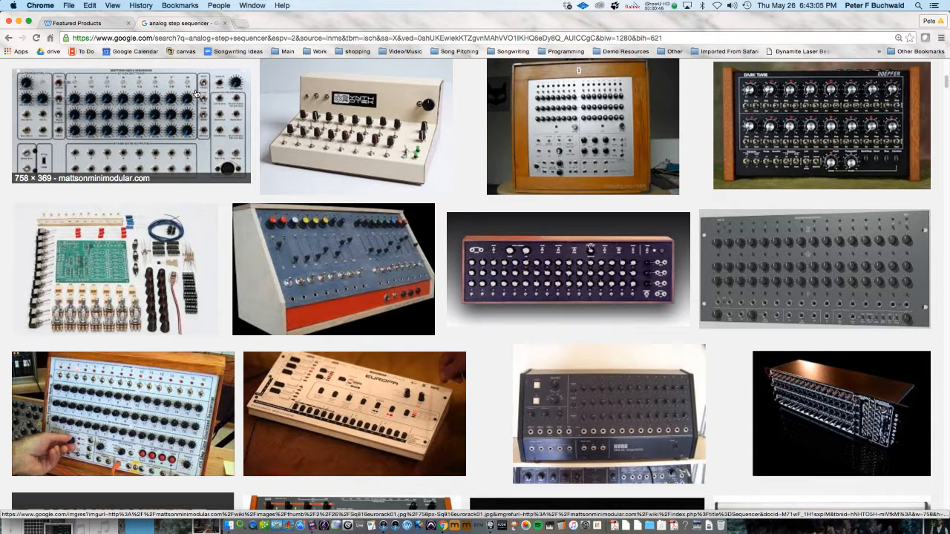
# Switch to Logic Pro and scroll the mixer to review each channel's input and insert effect slots
pyautogui.press('super+Tab')
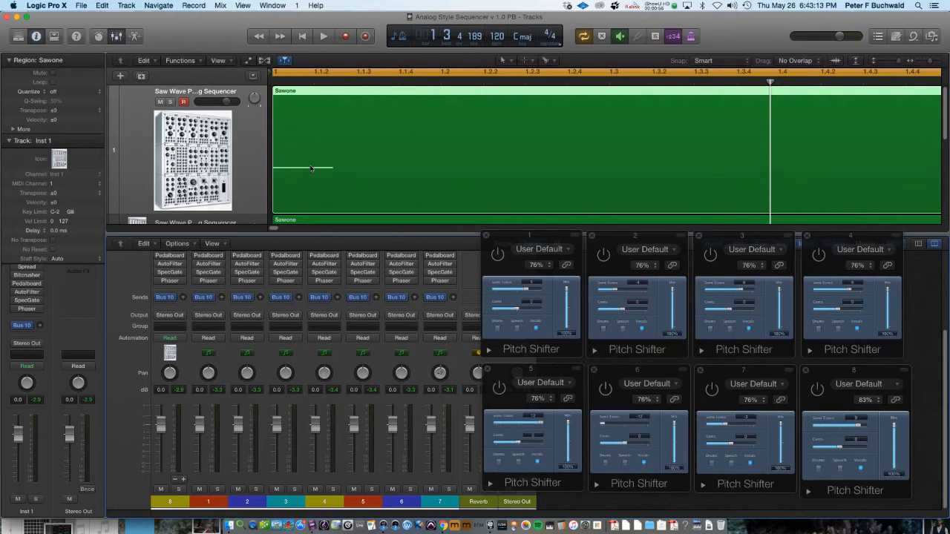
pyautogui.scroll(5, 311, 273)
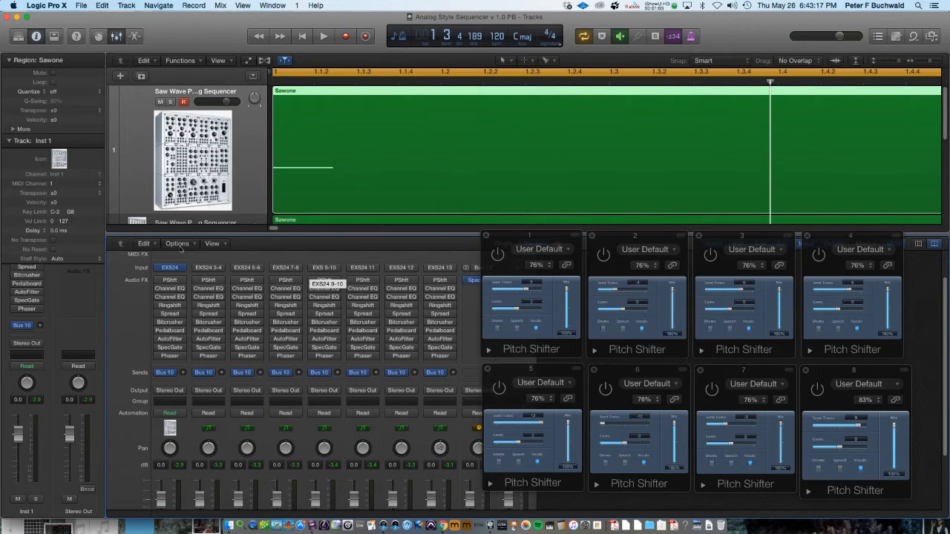
pyautogui.scroll(-1, 170, 264)
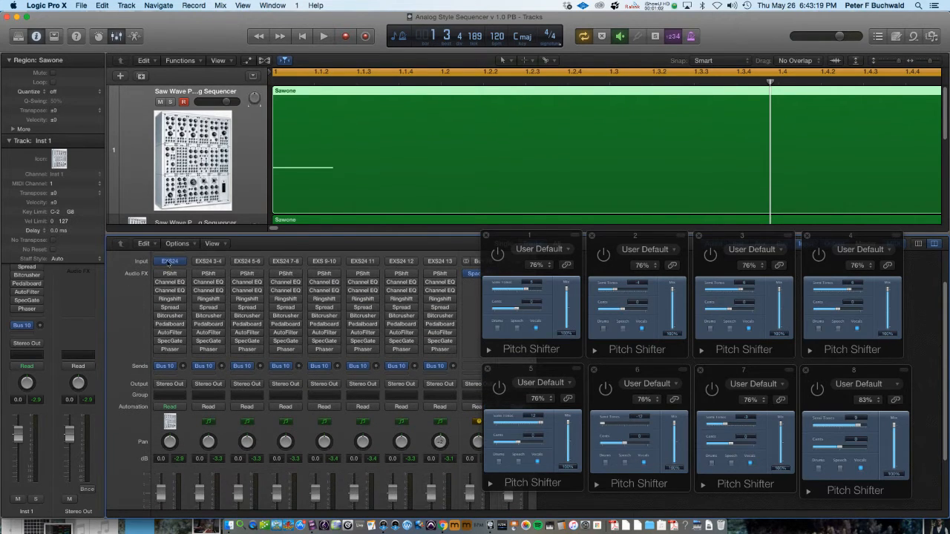
pyautogui.scroll(-2, 170, 263)
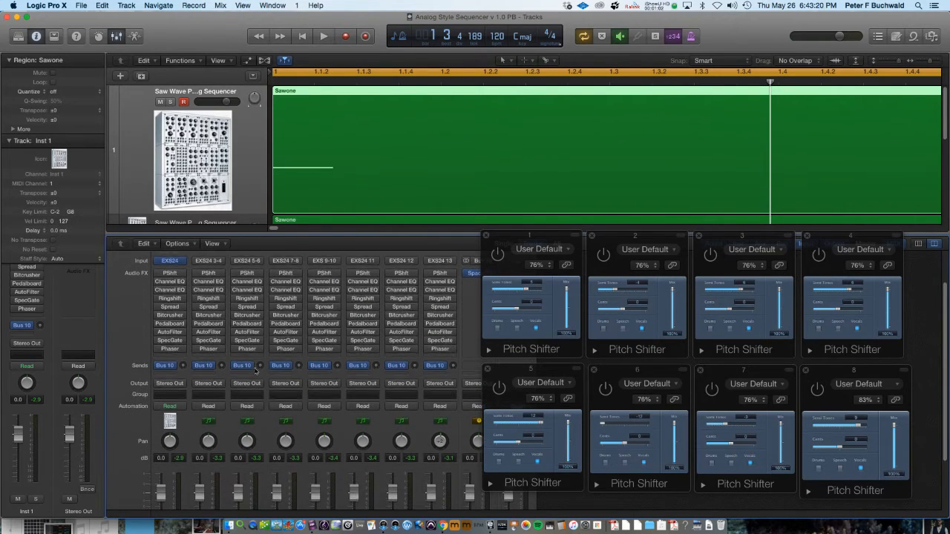
# Collapse the track inspector and open the channel strip's EXS24 instrument window, then close it
pyautogui.click(8, 141)
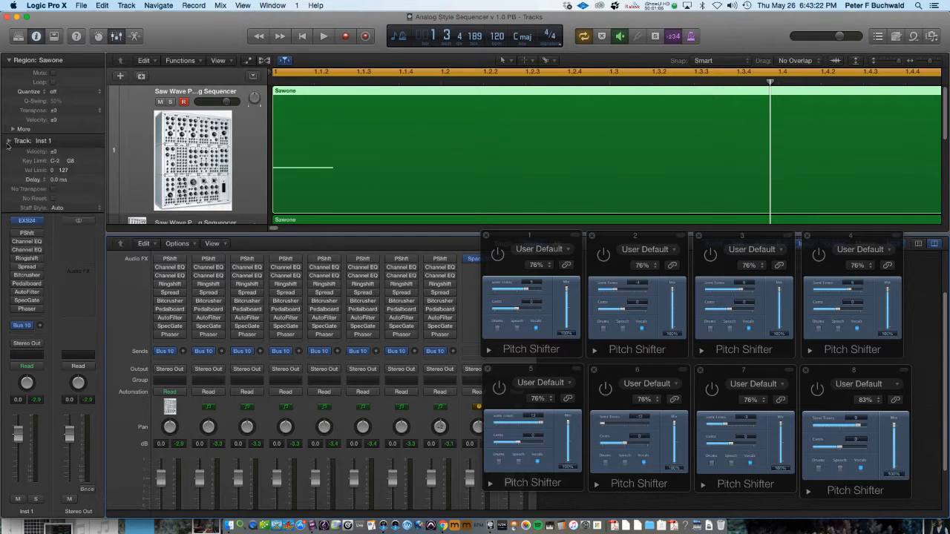
pyautogui.click(27, 222)
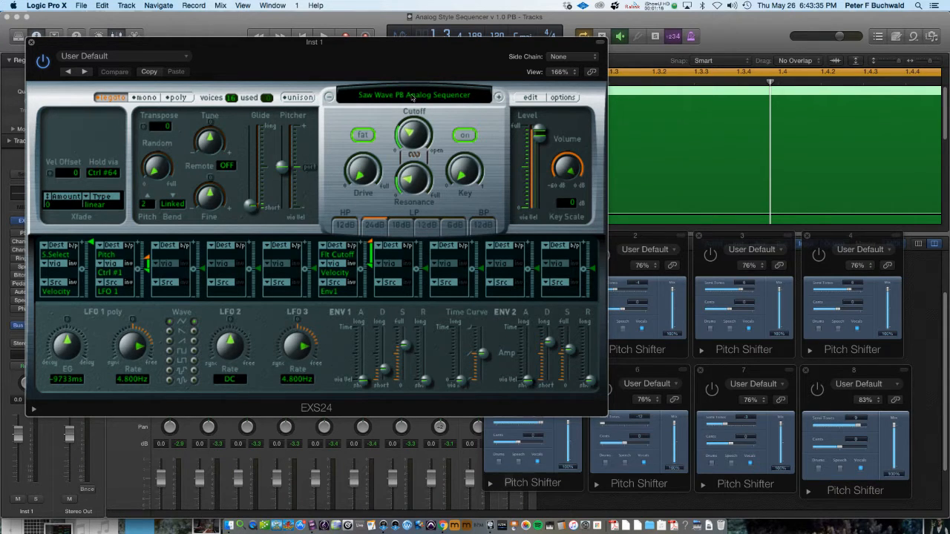
pyautogui.click(32, 43)
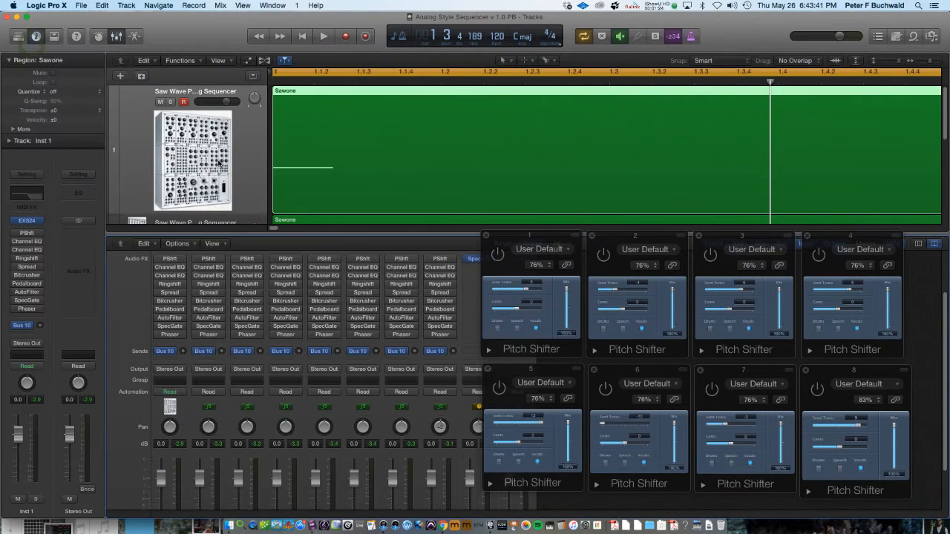
# Scroll the track list and select the second Saw Wave sequencer track, toggling its track inspector open and closed
pyautogui.scroll(-2, 219, 162)
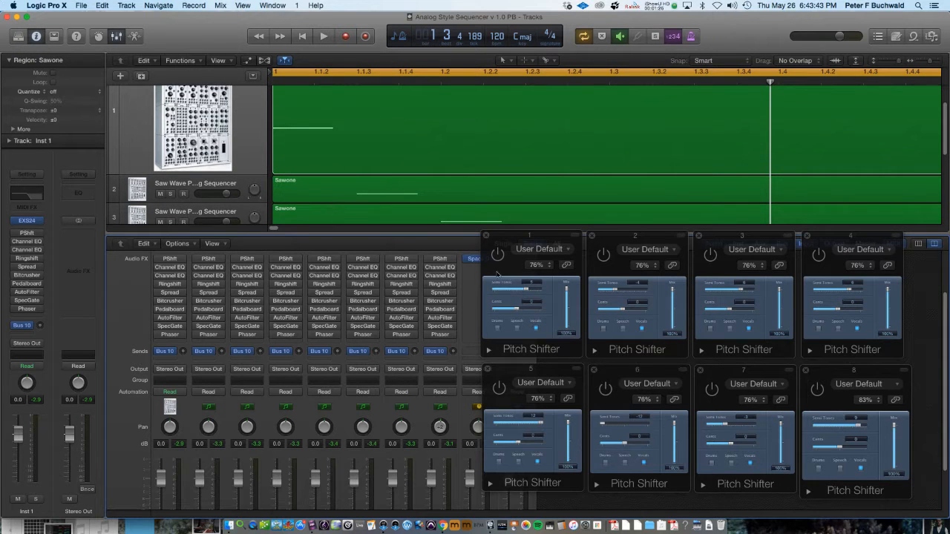
pyautogui.click(171, 181)
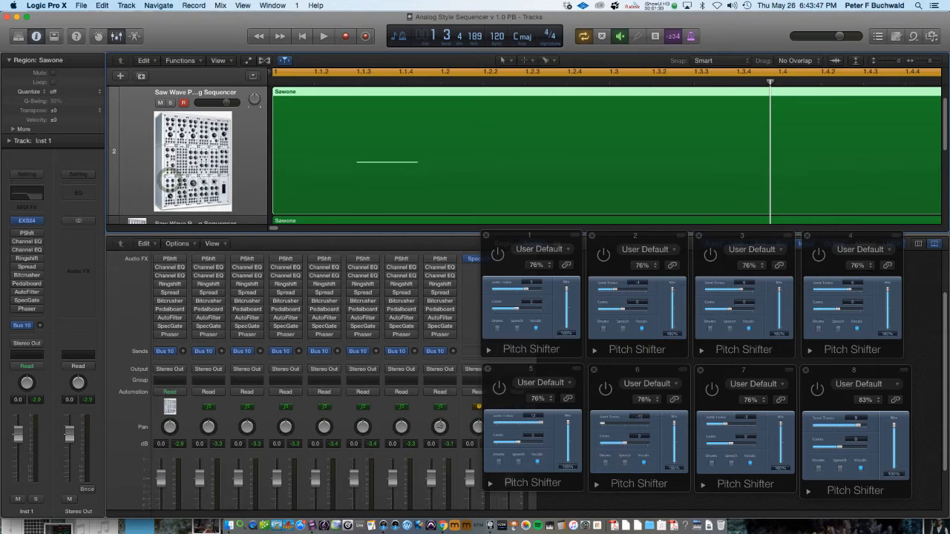
pyautogui.click(10, 141)
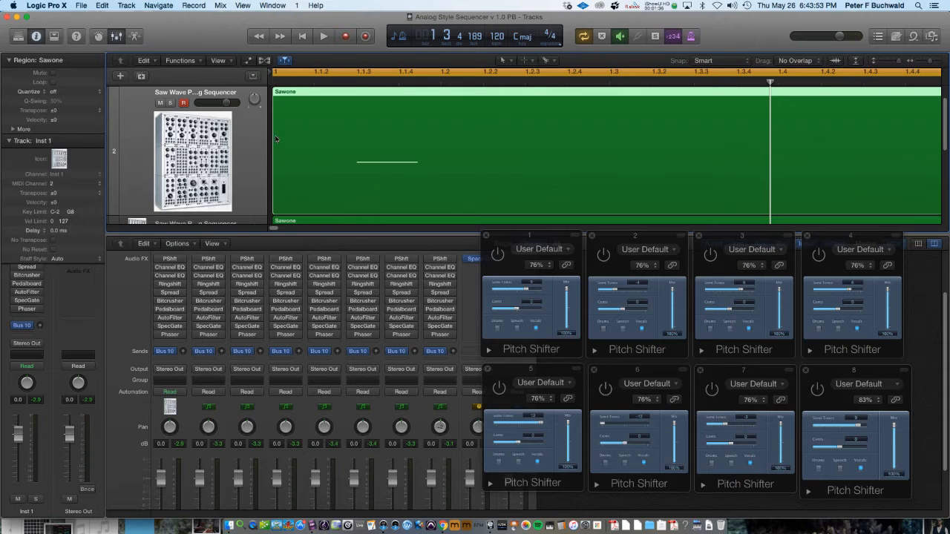
pyautogui.click(9, 141)
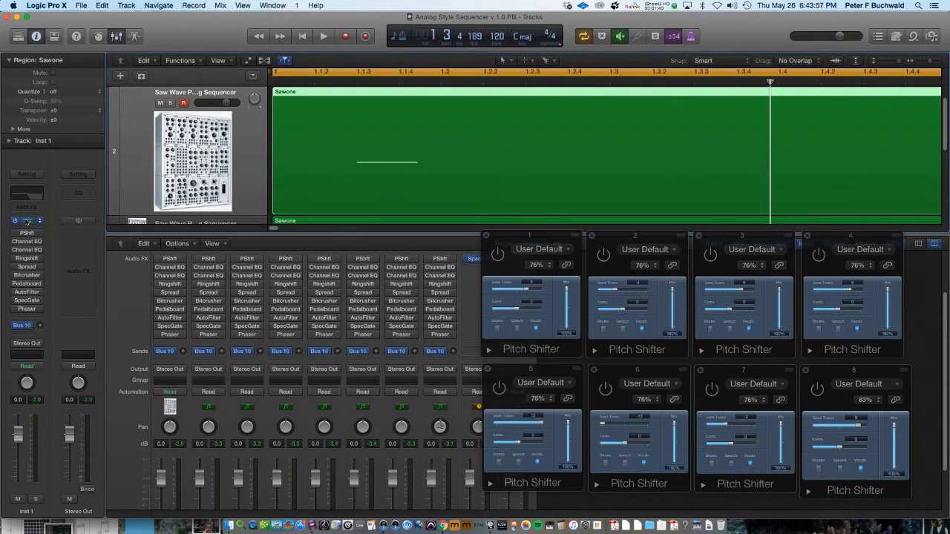
# Open the EXS24 instrument and its Instrument Editor for Saw Wave PB Analog Sequencer, and reposition the editor window
pyautogui.click(28, 221)
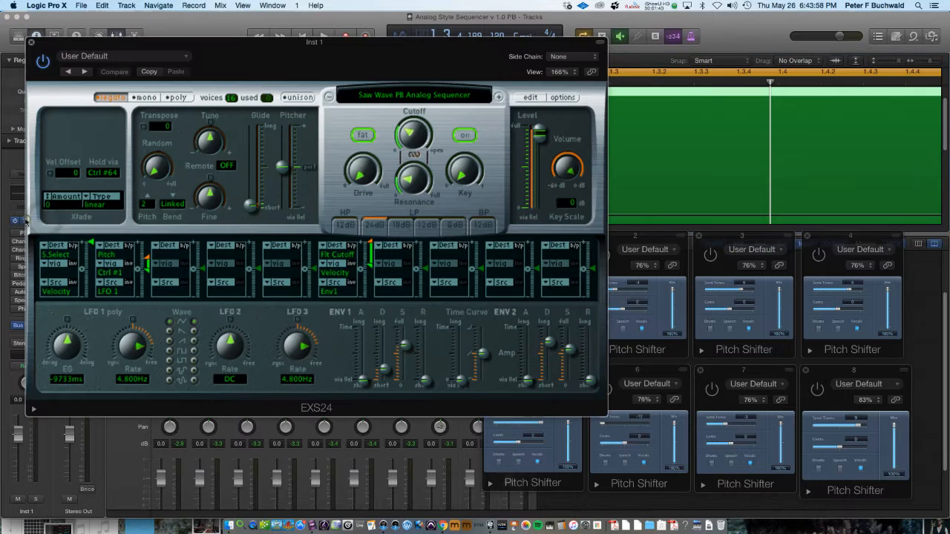
pyautogui.click(529, 98)
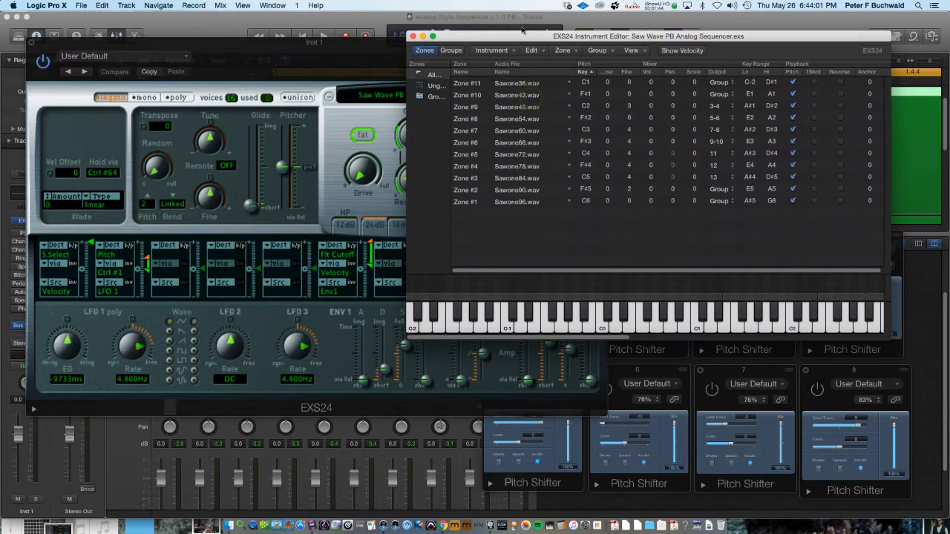
pyautogui.moveTo(524, 39); pyautogui.dragTo(504, 91)
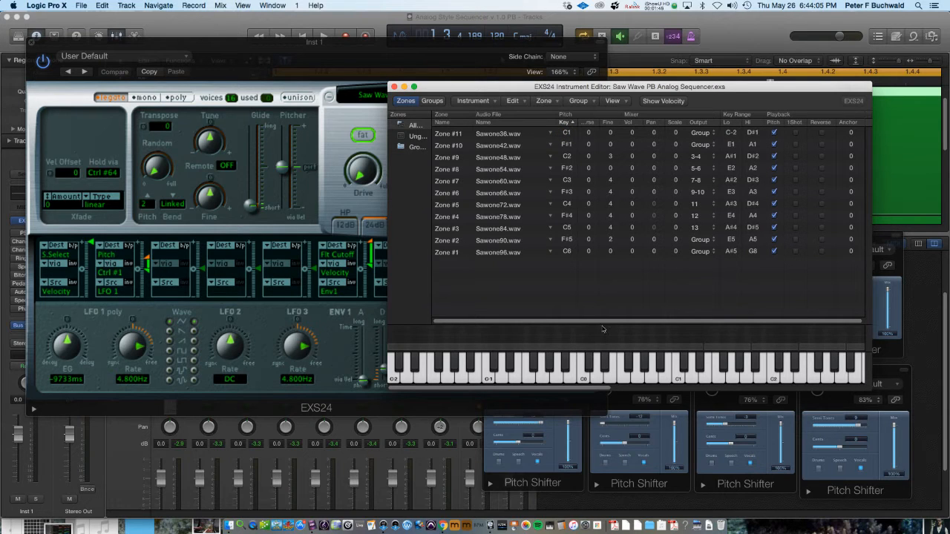
# Play several keys on the editor keyboard to audition the sample zones, then close the editor and the EXS24 window
pyautogui.click(654, 348)
pyautogui.click(727, 347)
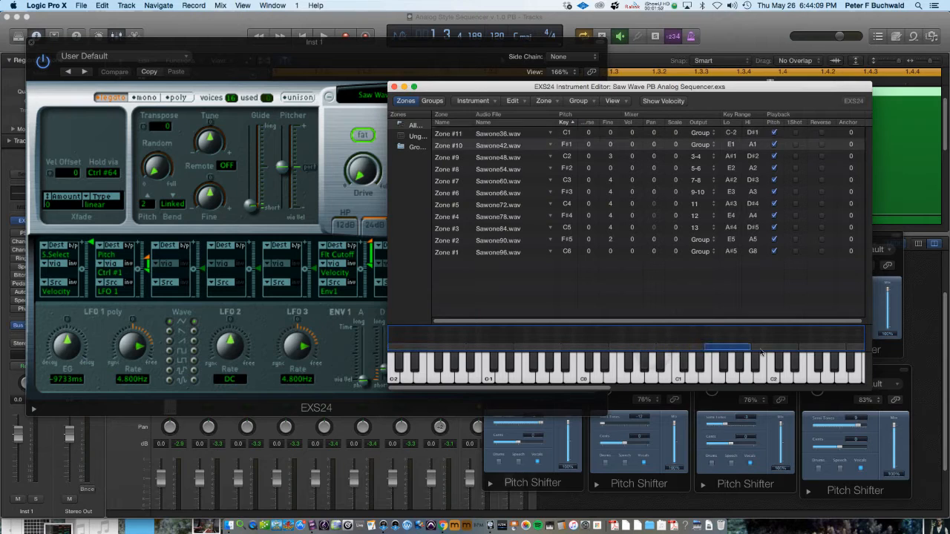
pyautogui.click(776, 347)
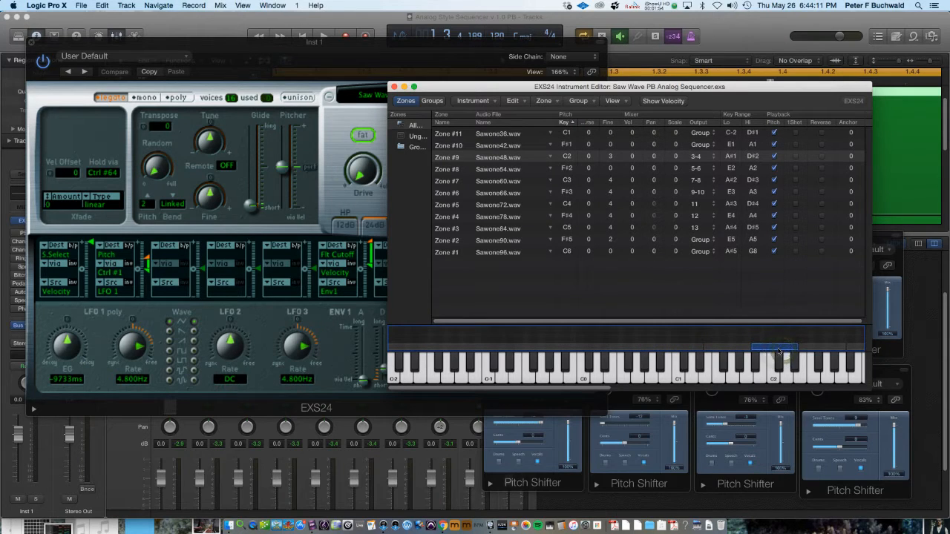
pyautogui.click(817, 349)
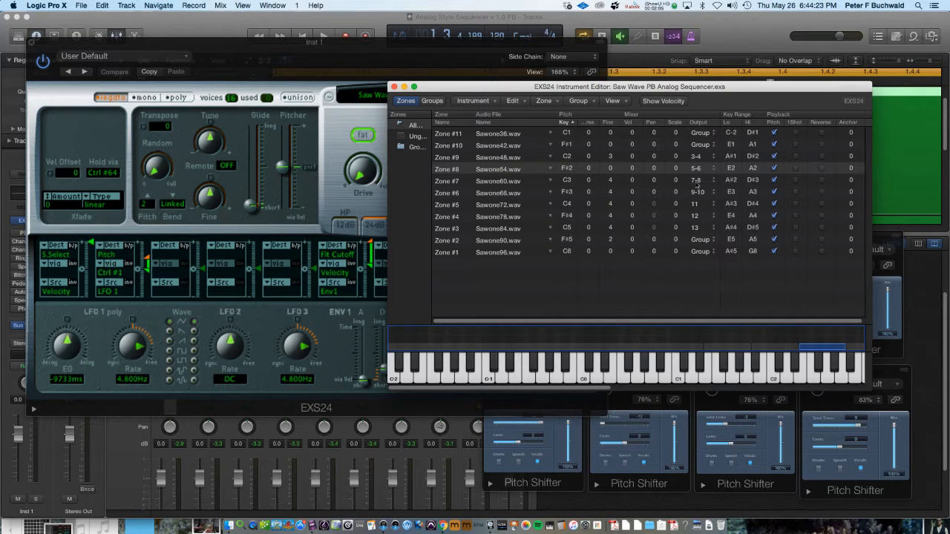
pyautogui.click(850, 349)
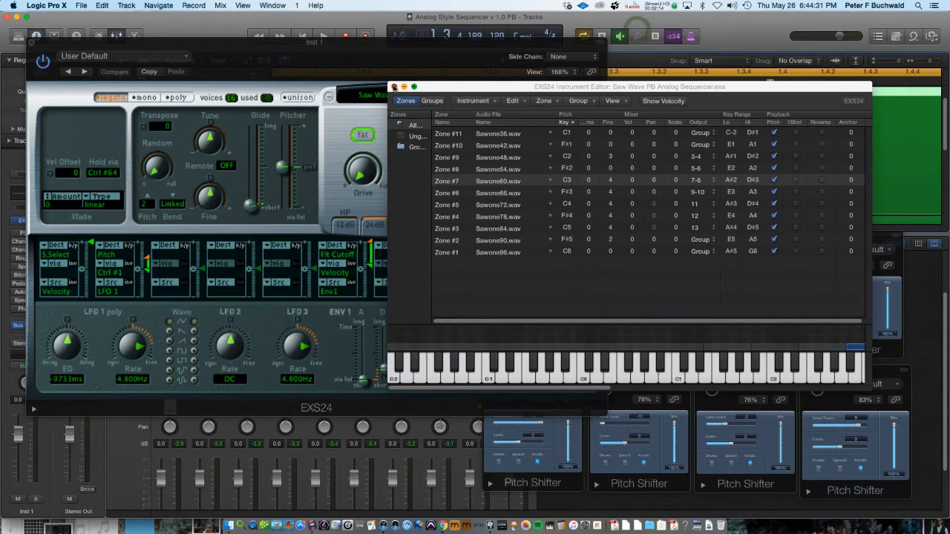
pyautogui.press('super+w')
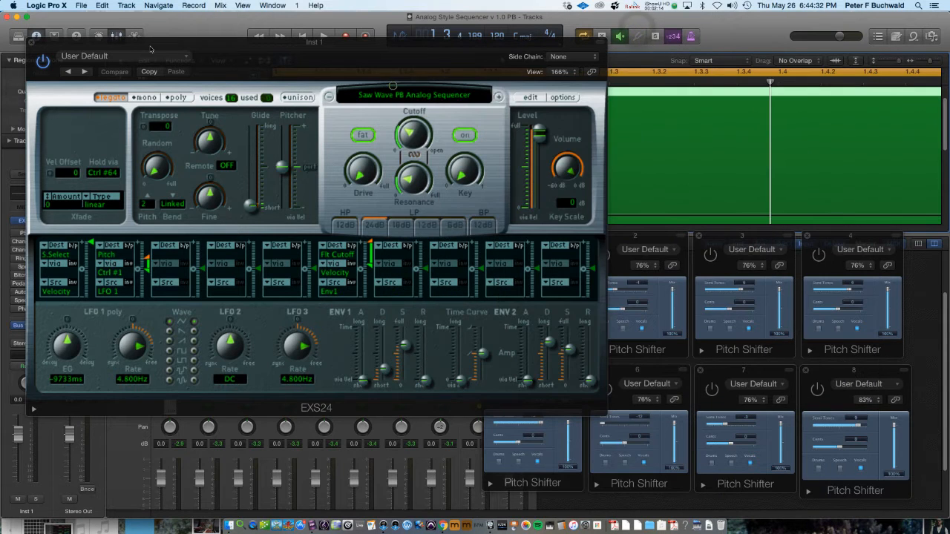
pyautogui.click(31, 45)
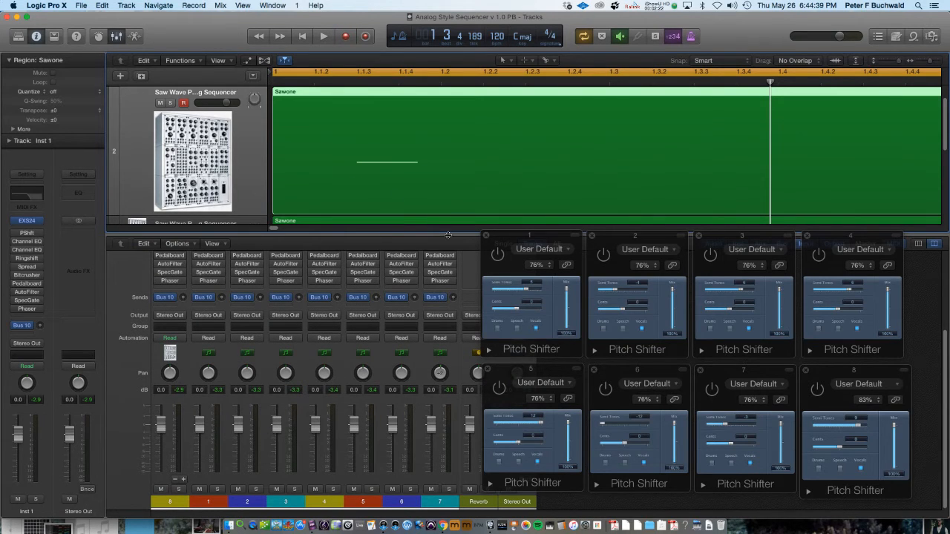
# Scroll through the mixer's insert slots and briefly start and stop playback of the project
pyautogui.scroll(3, 416, 282)
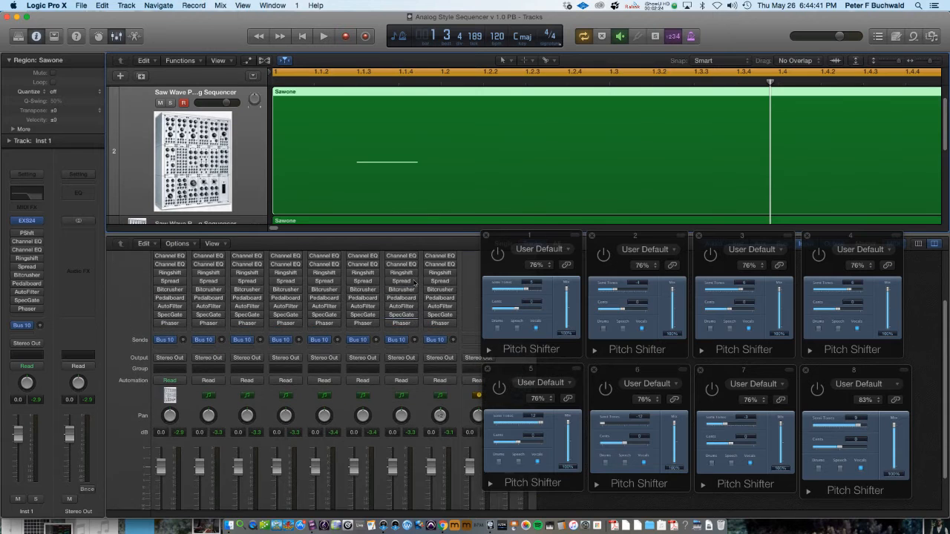
pyautogui.scroll(-2, 415, 283)
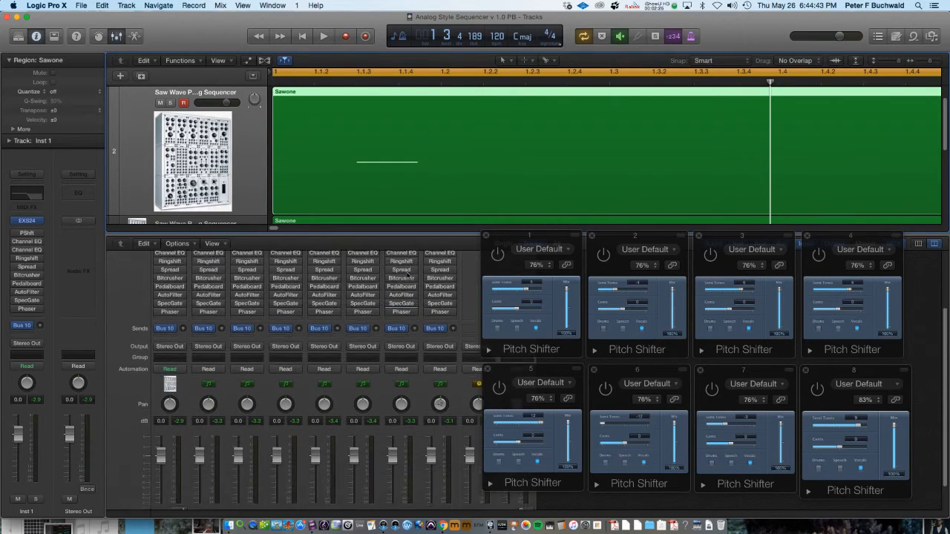
pyautogui.scroll(-3, 407, 274)
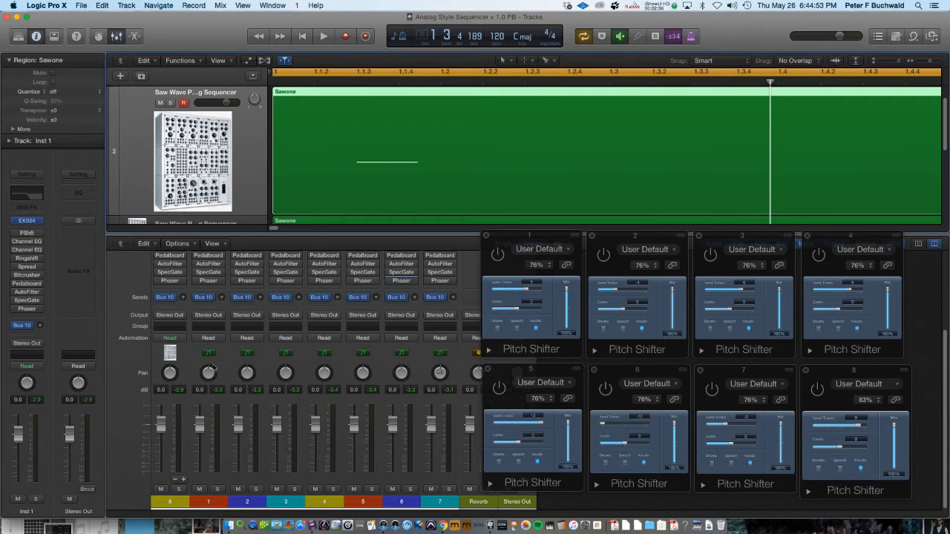
pyautogui.scroll(5, 212, 363)
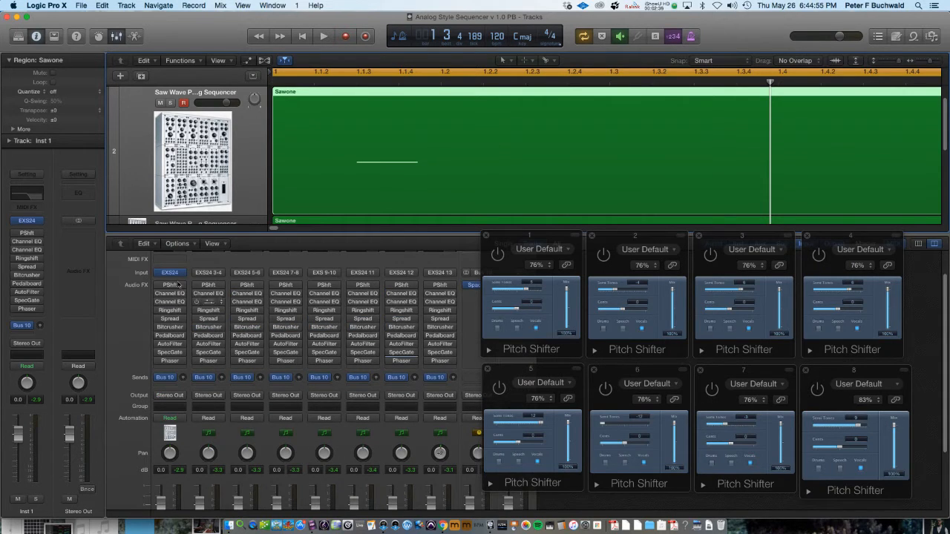
pyautogui.scroll(-3, 180, 396)
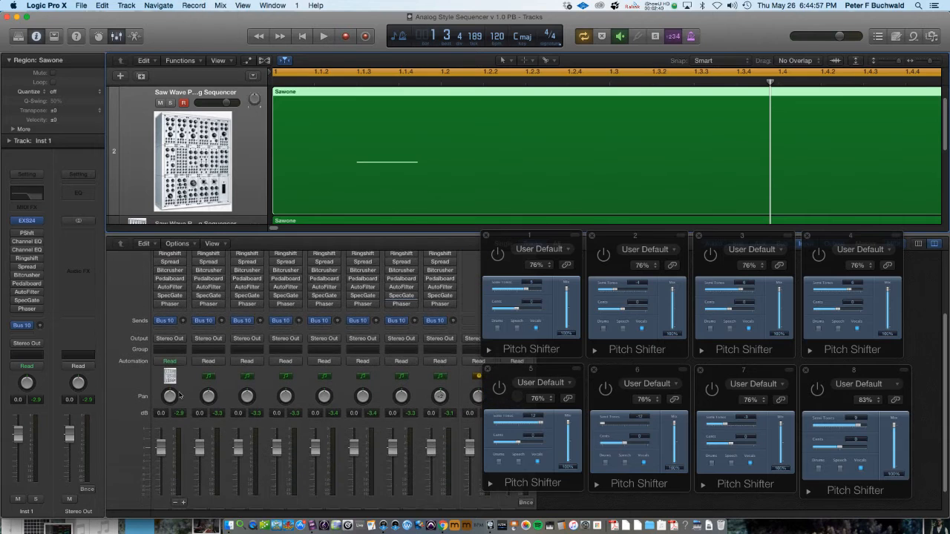
pyautogui.scroll(-2, 178, 394)
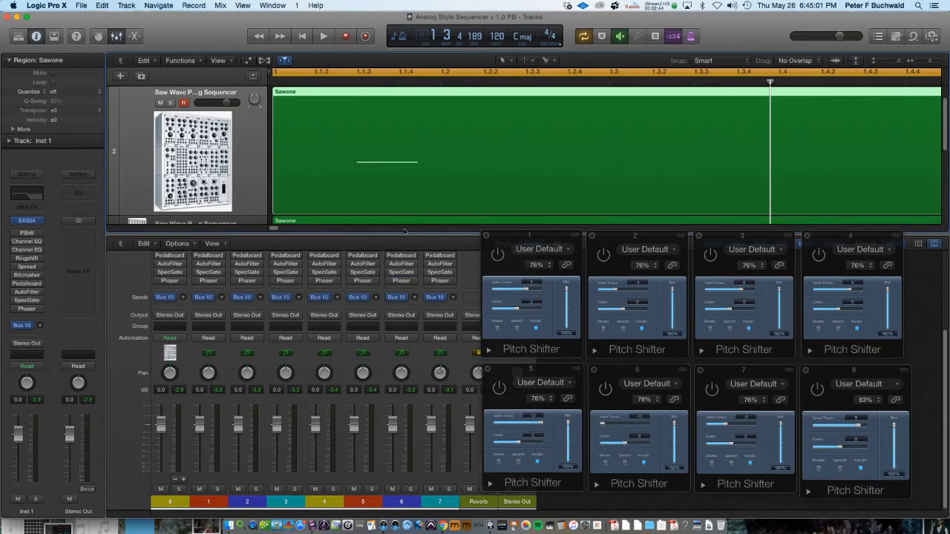
pyautogui.press('space')
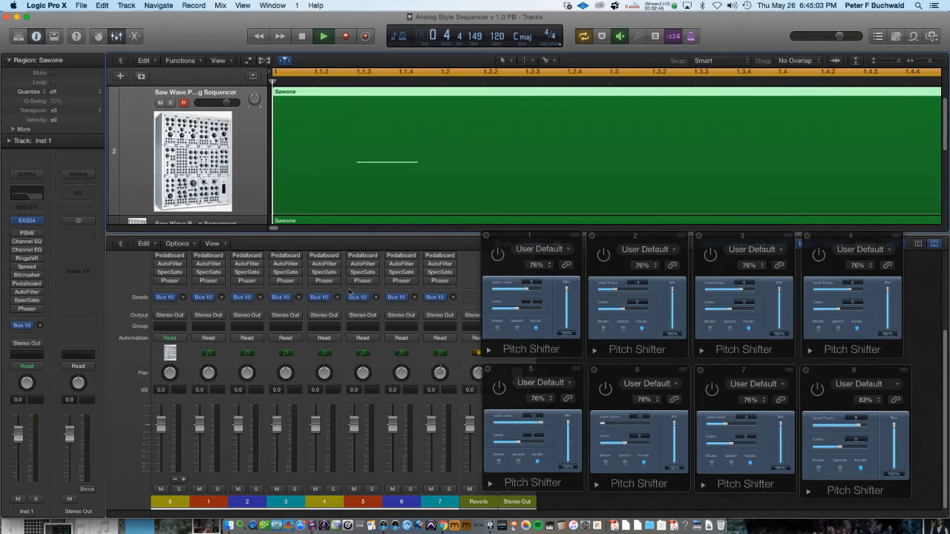
pyautogui.scroll(5, 333, 306)
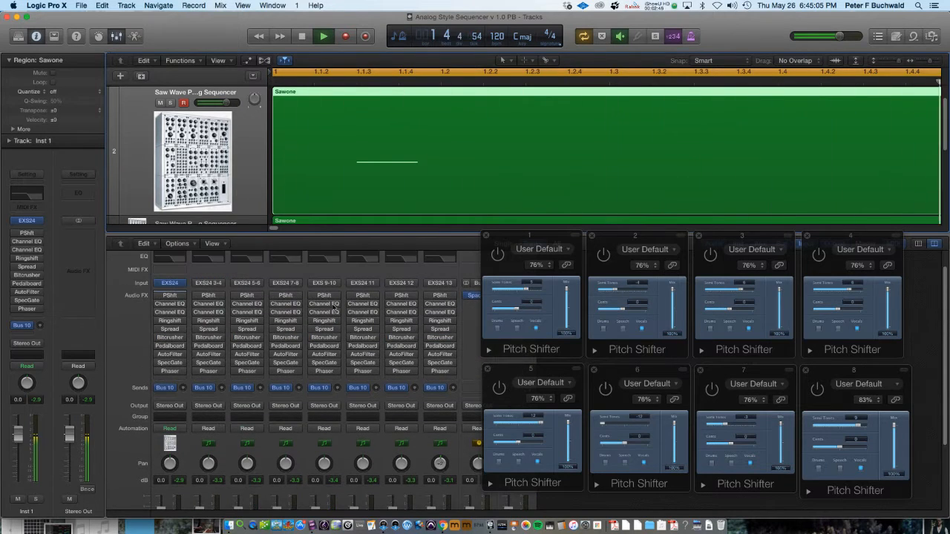
pyautogui.press('space')
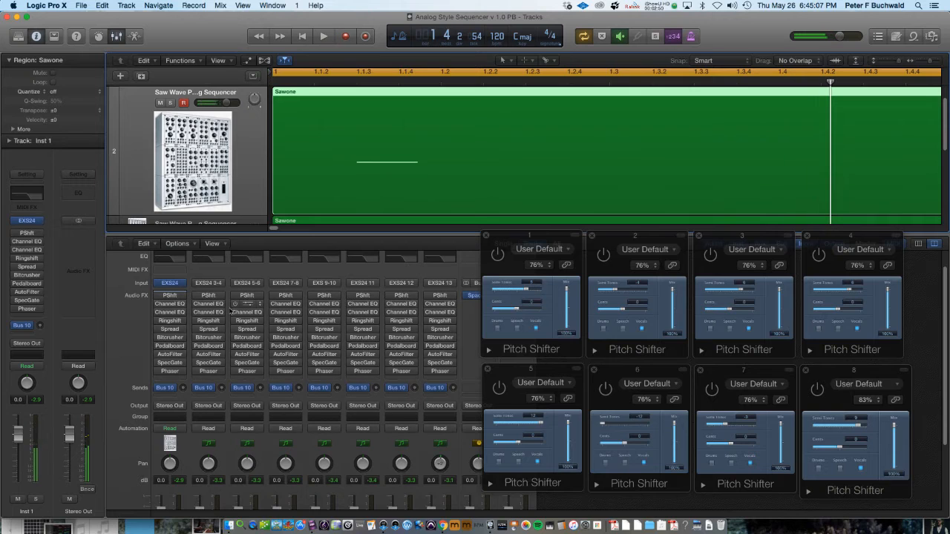
# Start playback and switch on Channel EQ on the first two EXS24 output channels, Ringshift on the third and Spread on the fourth
pyautogui.moveTo(180, 297)
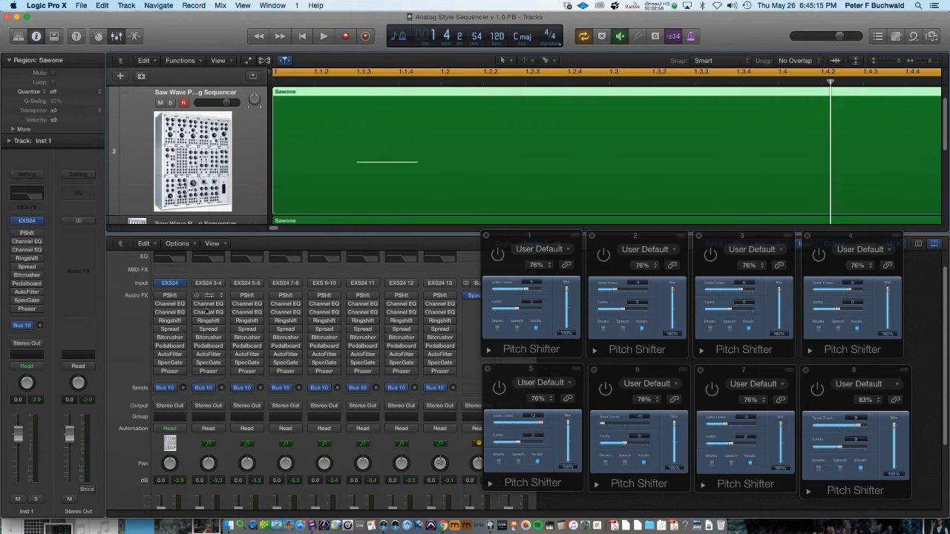
pyautogui.press('space')
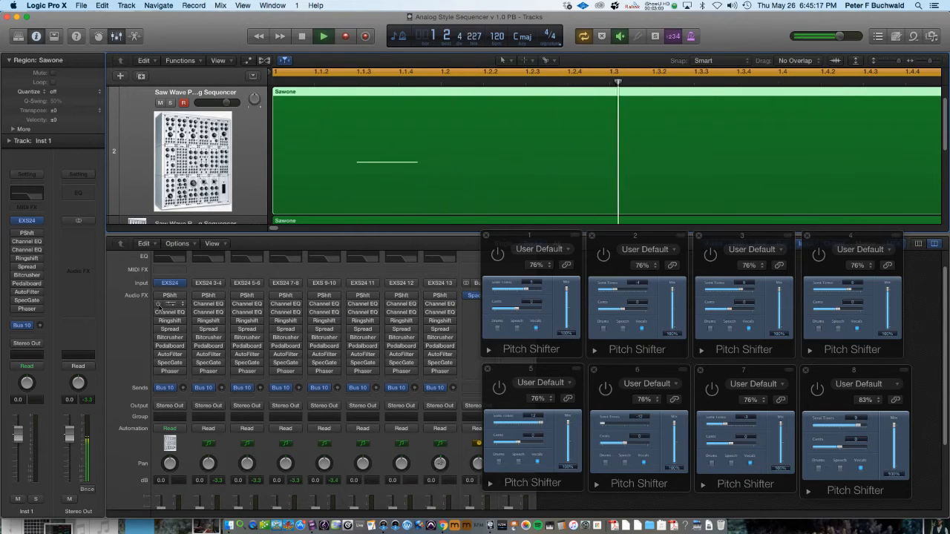
pyautogui.click(158, 305)
pyautogui.click(196, 313)
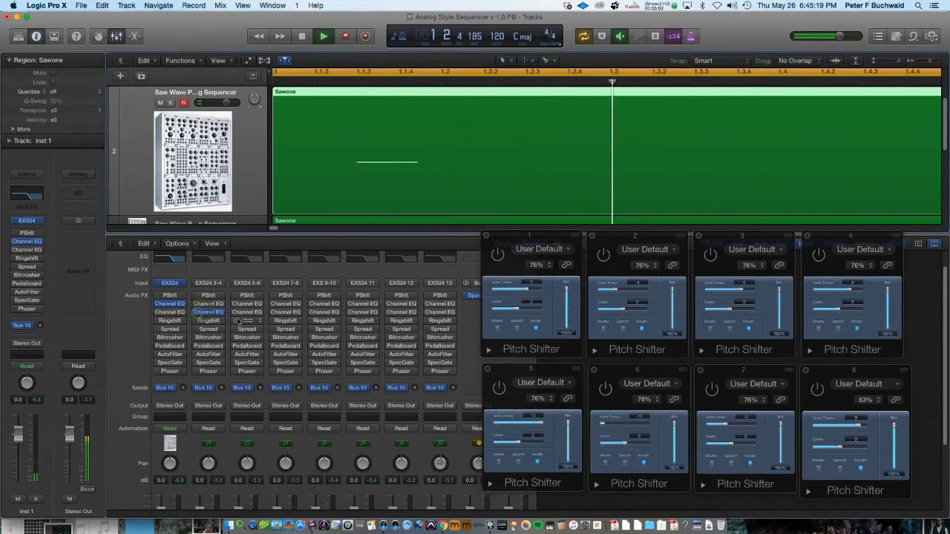
pyautogui.click(233, 321)
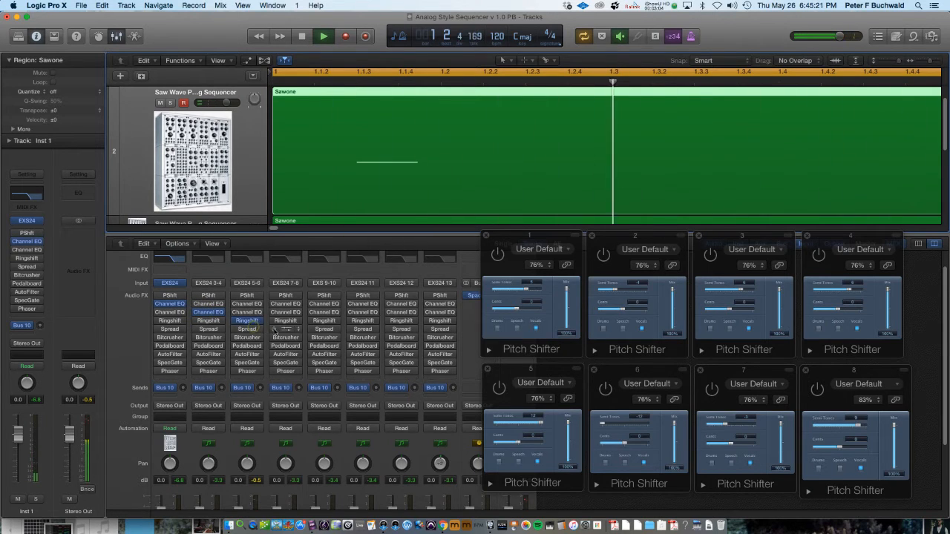
pyautogui.click(276, 329)
# Switch on Bitcrusher, Pedalboard, AutoFilter and SpecGate on the fifth to eighth EXS24 output channels respectively
pyautogui.click(311, 339)
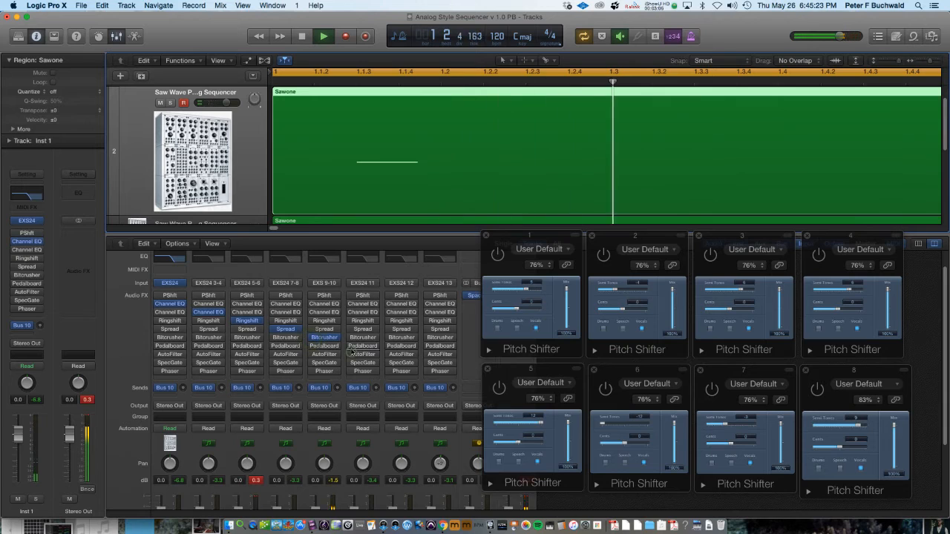
pyautogui.click(351, 346)
pyautogui.click(389, 355)
pyautogui.click(429, 363)
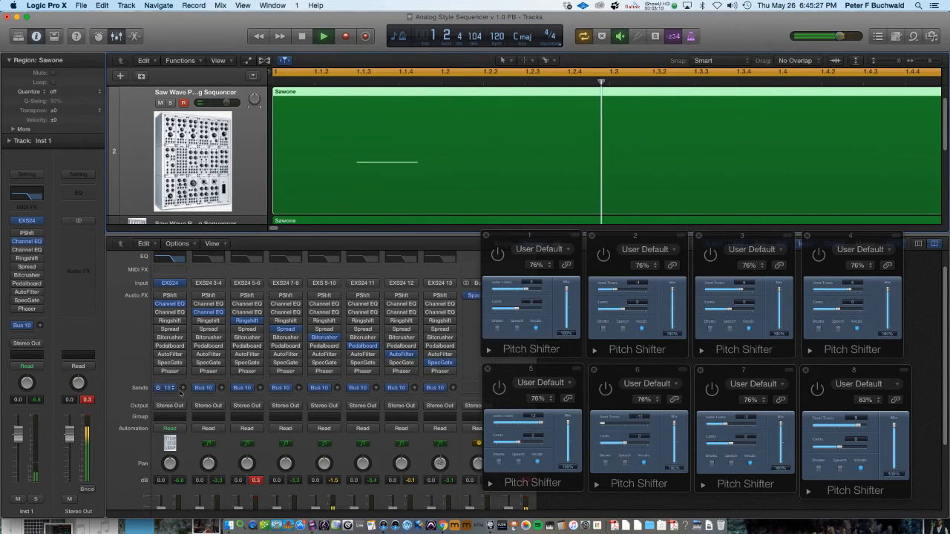
# Set the Bus 10 sends of the first and third EXS24 output channels to -10.0 and -22.5 dB, then stop playback
pyautogui.moveTo(183, 388); pyautogui.dragTo(188, 381)
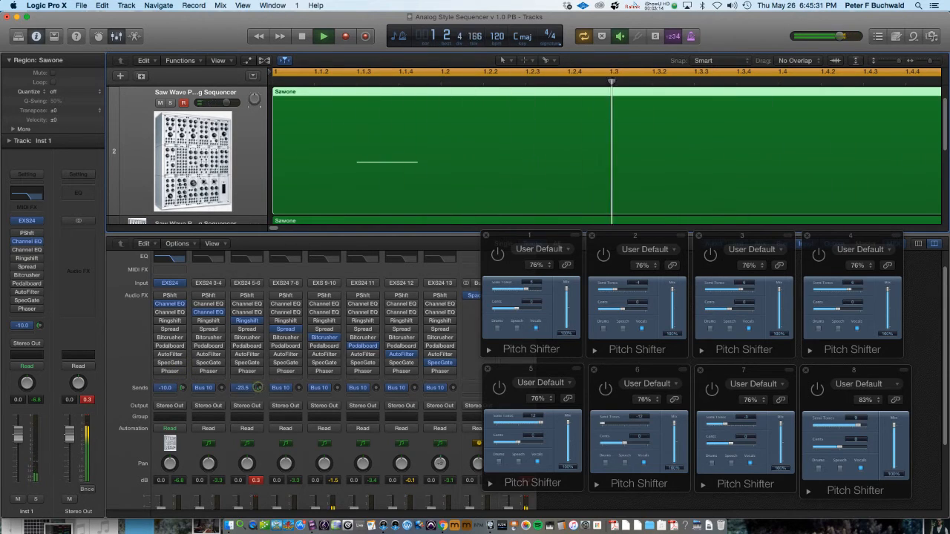
pyautogui.moveTo(260, 388); pyautogui.dragTo(259, 340)
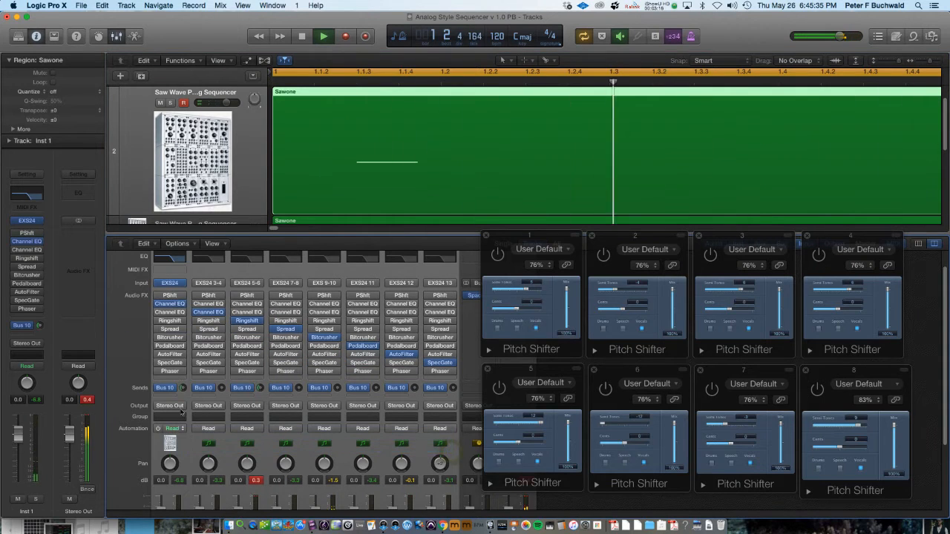
pyautogui.moveTo(183, 388)
pyautogui.mouseDown()
pyautogui.moveTo(187, 364)
pyautogui.moveTo(216, 432)
pyautogui.moveTo(182, 386)
pyautogui.mouseUp()
pyautogui.press('space')
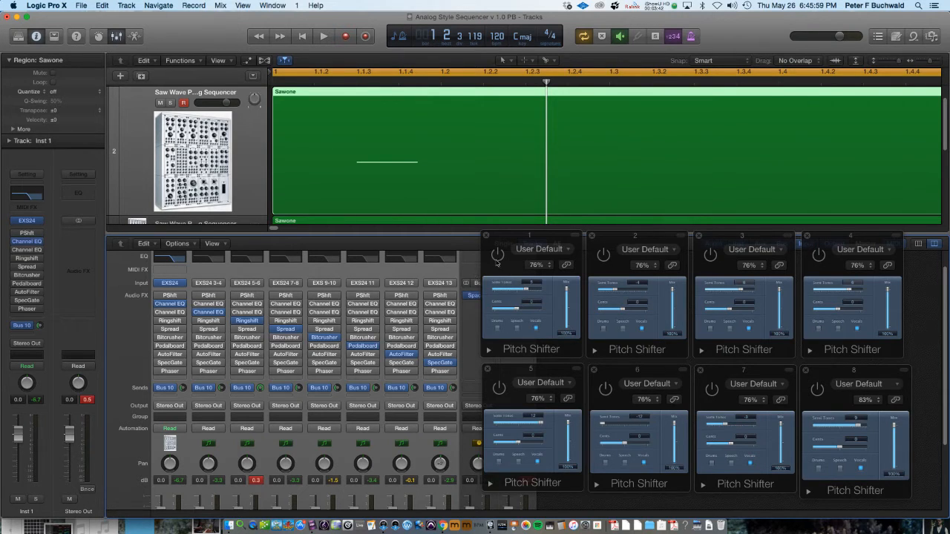
# Start playback, switch on all eight Pitch Shifter plug-in windows, then stop playback
pyautogui.press('space')
pyautogui.click(498, 254)
pyautogui.click(604, 255)
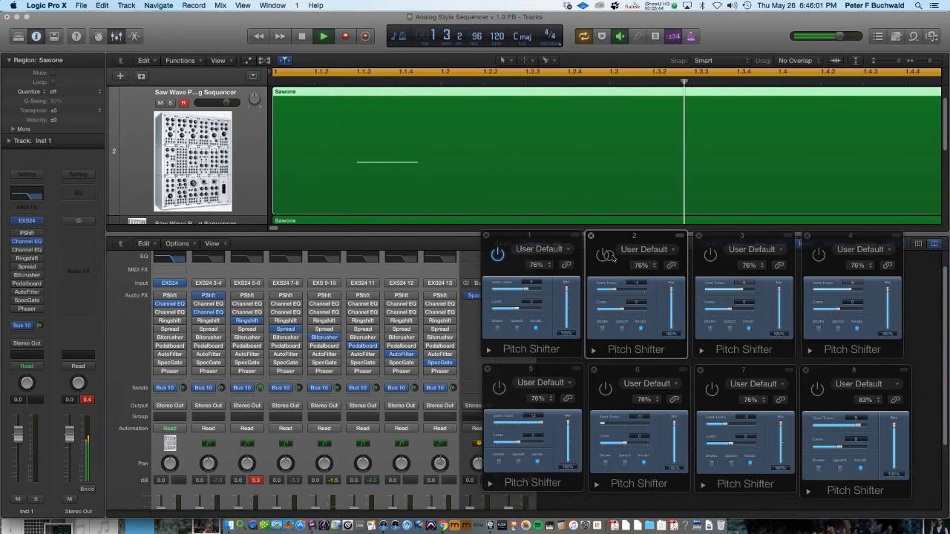
pyautogui.click(710, 254)
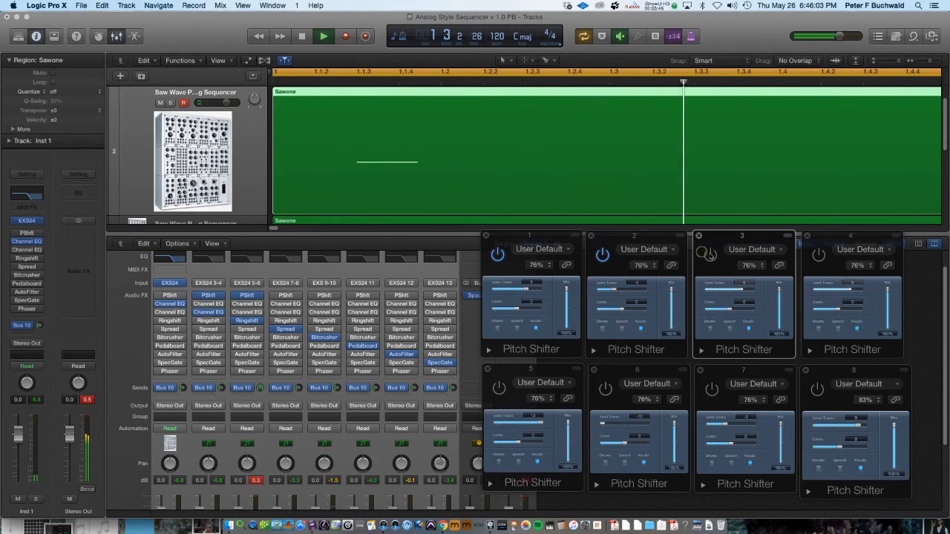
pyautogui.click(819, 255)
pyautogui.click(817, 388)
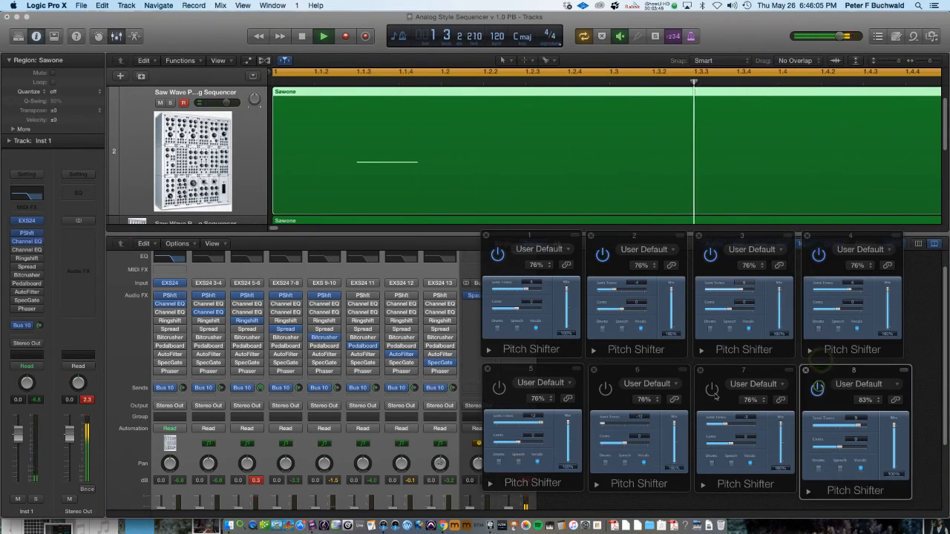
pyautogui.click(711, 388)
pyautogui.click(606, 389)
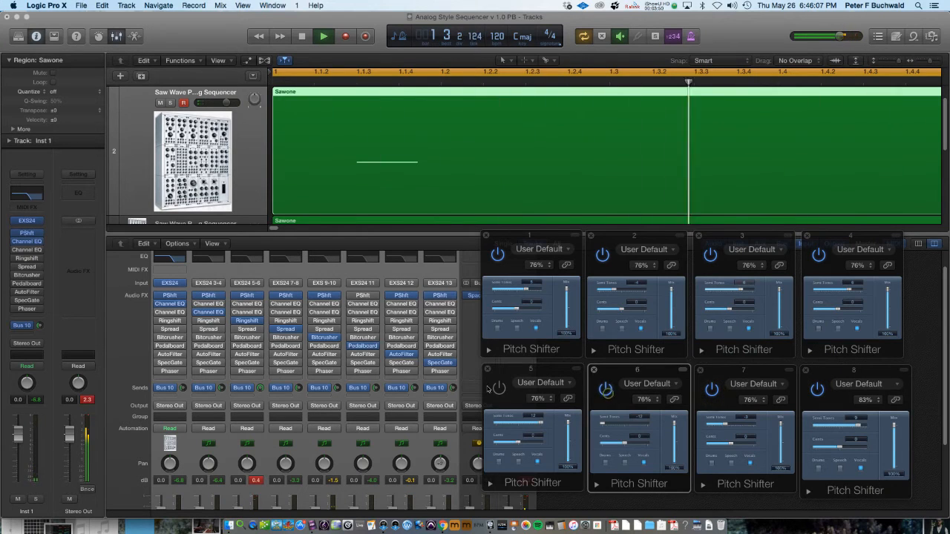
pyautogui.click(499, 388)
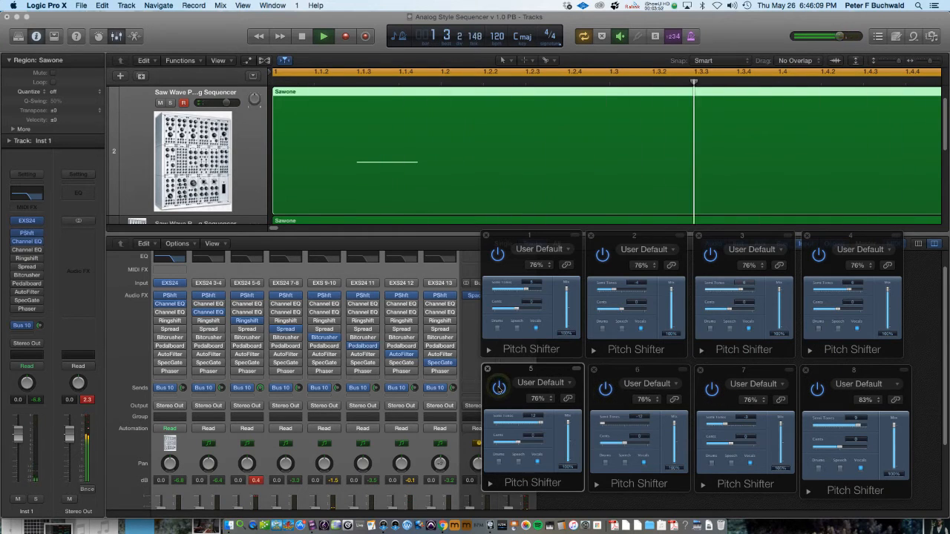
pyautogui.press('space')
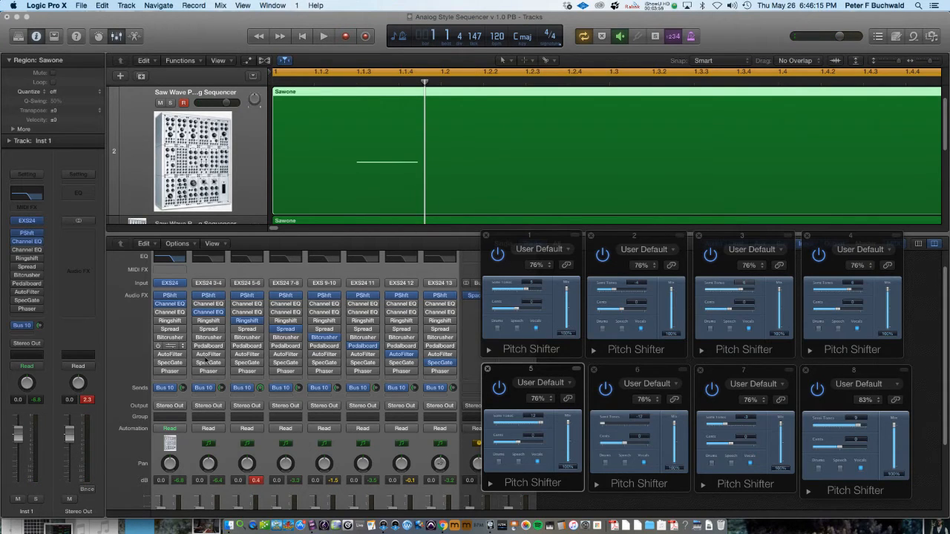
# Open the Pedalboard insert on the second output channel to inspect it, then close it
pyautogui.click(208, 345)
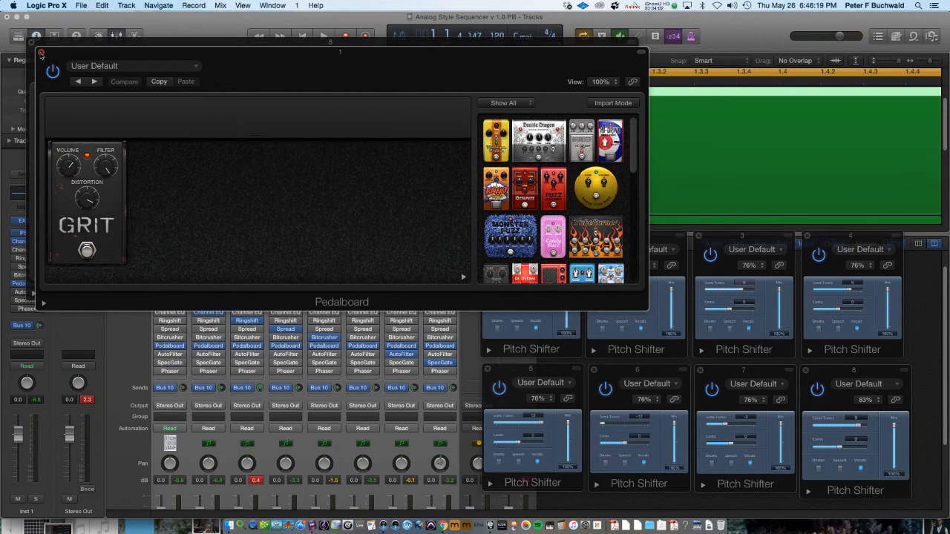
pyautogui.click(41, 52)
pyautogui.click(31, 43)
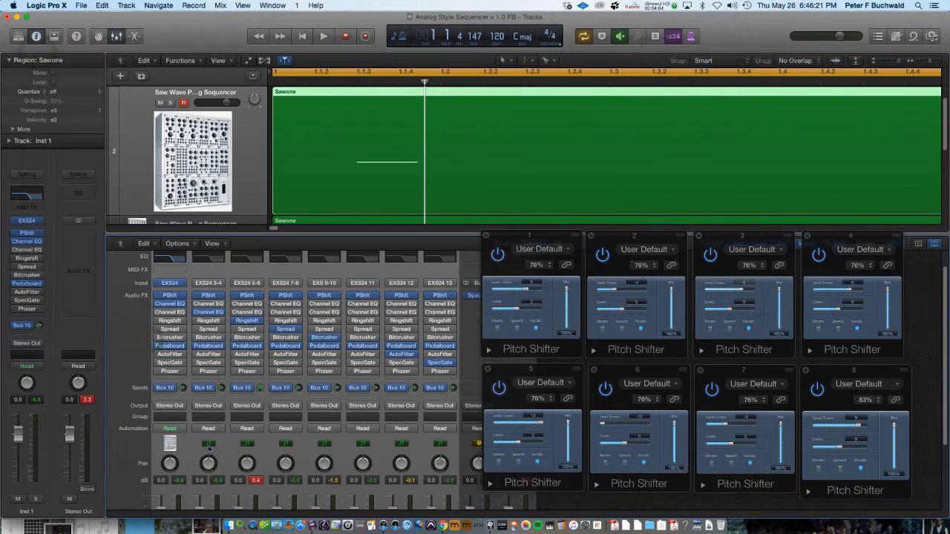
# Switch further insert effects on and off across the output channels, including Spread on the seventh channel
pyautogui.click(196, 346)
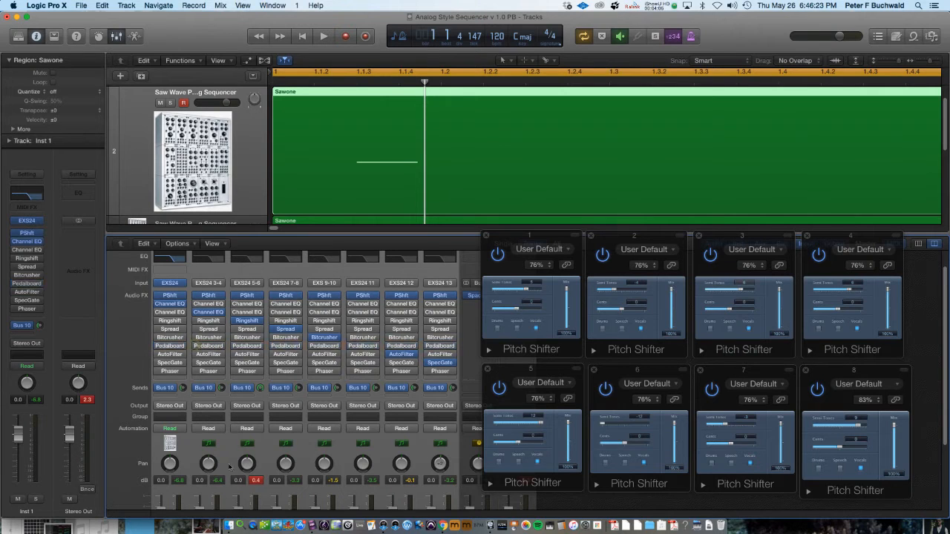
pyautogui.click(212, 443)
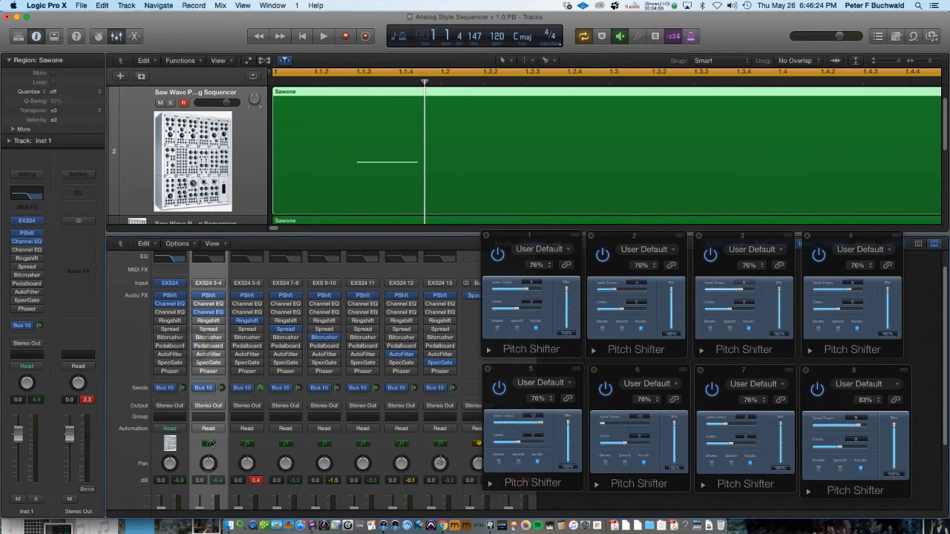
pyautogui.click(159, 346)
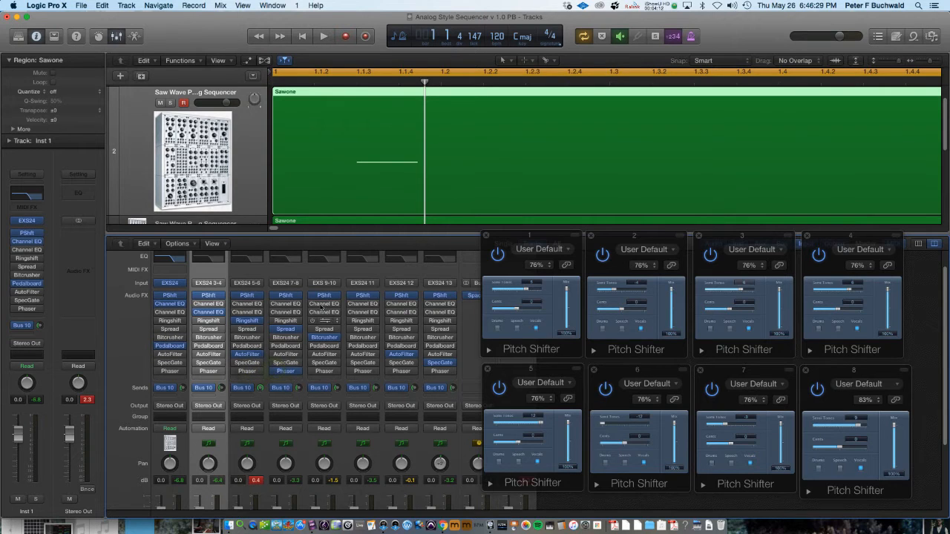
pyautogui.click(312, 304)
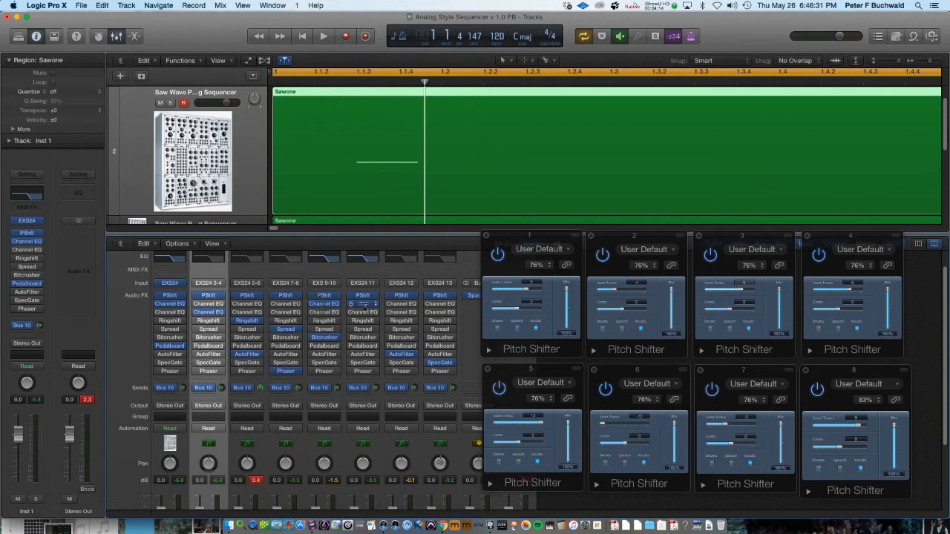
pyautogui.click(389, 295)
pyautogui.click(389, 327)
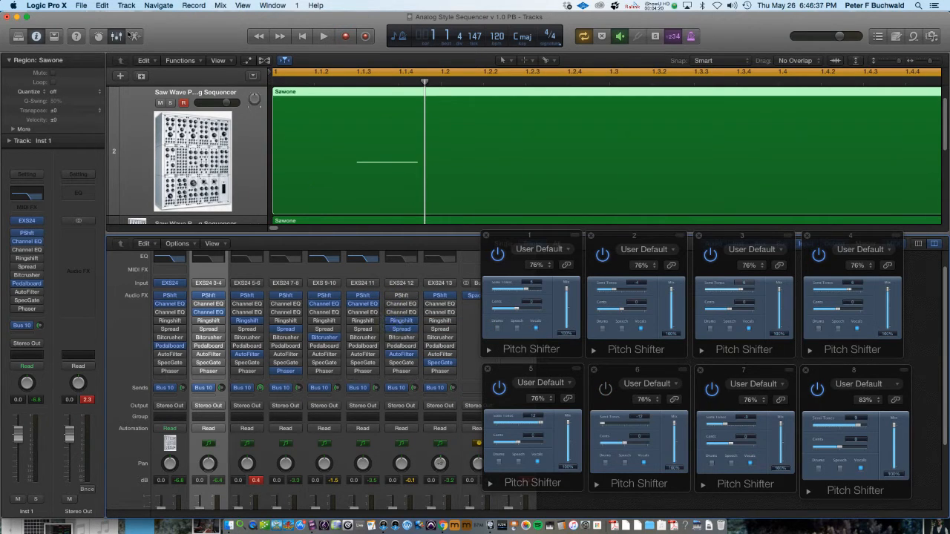
# Open the recent project Analog Style Sequencer PB v2.0, closing the current project without saving it
pyautogui.click(103, 6)
pyautogui.moveTo(83, 6)
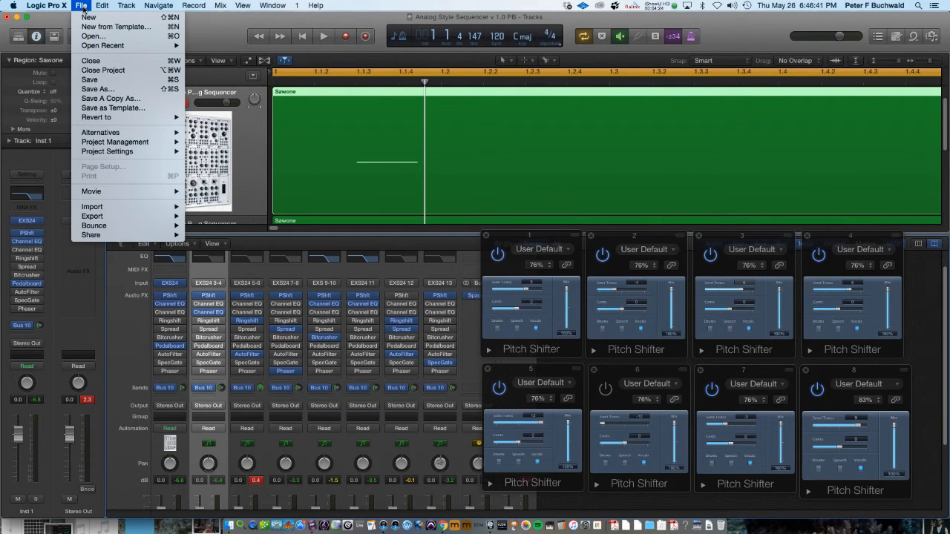
pyautogui.moveTo(100, 46)
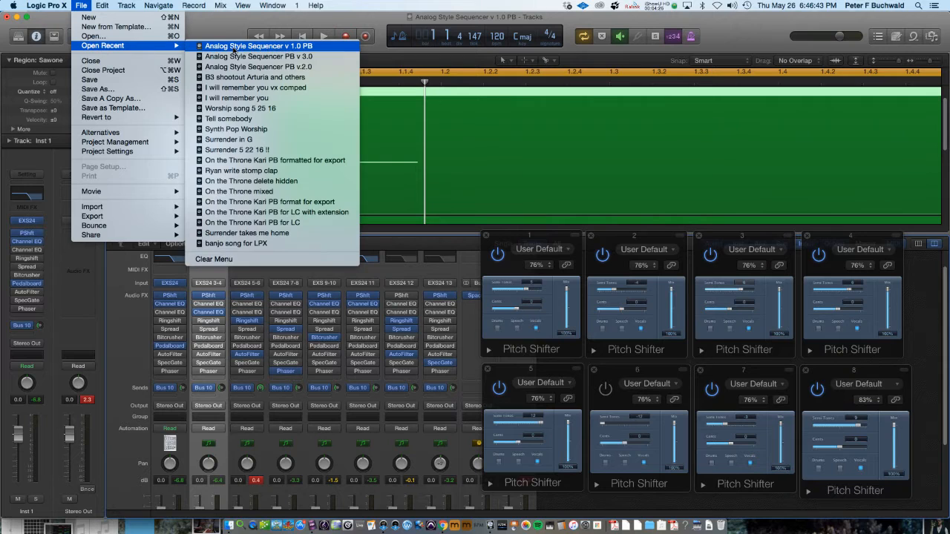
pyautogui.click(236, 66)
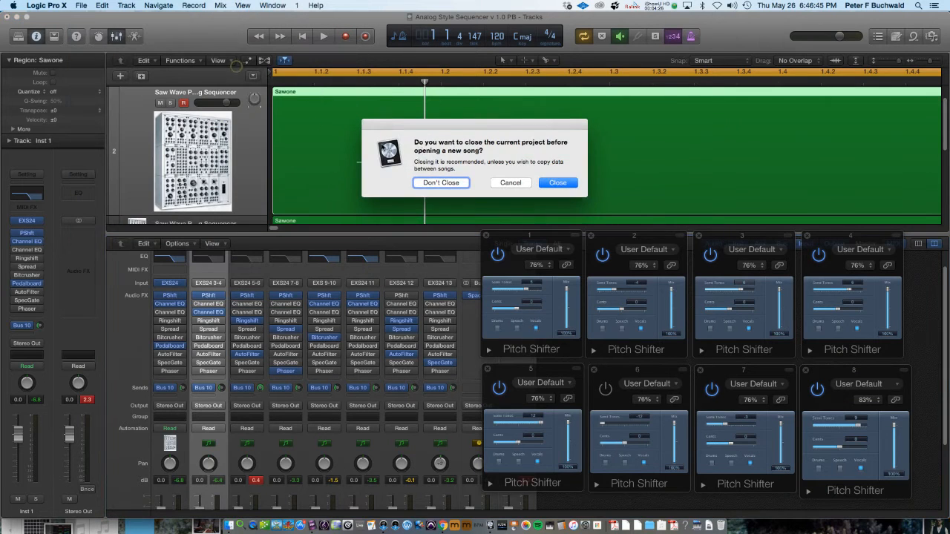
pyautogui.click(560, 184)
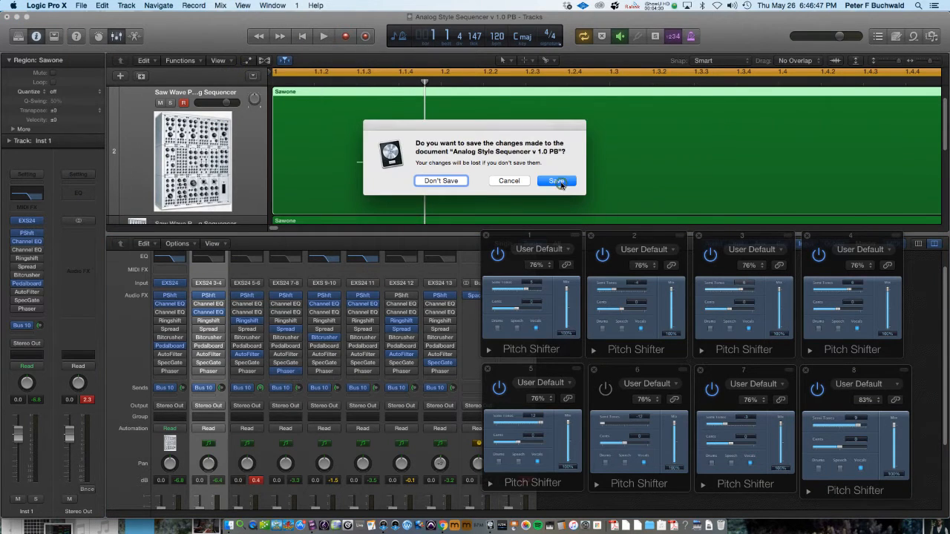
pyautogui.click(442, 181)
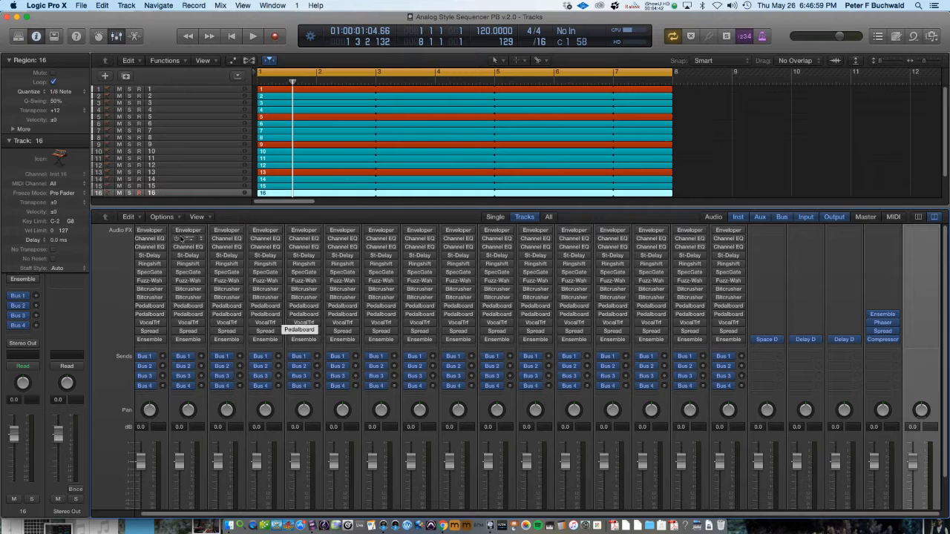
# Open the EXS24 instrument on track 16 to inspect its patch, then close it
pyautogui.click(9, 141)
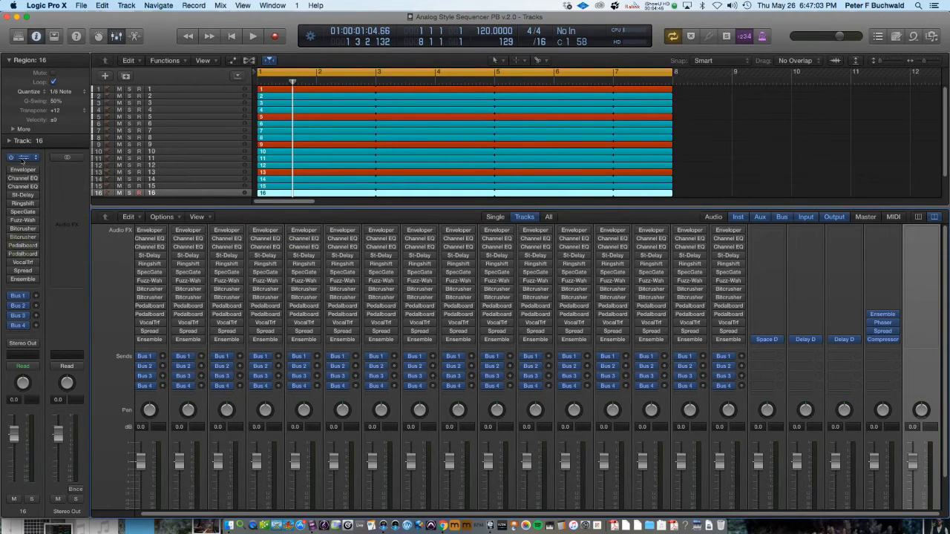
pyautogui.click(23, 157)
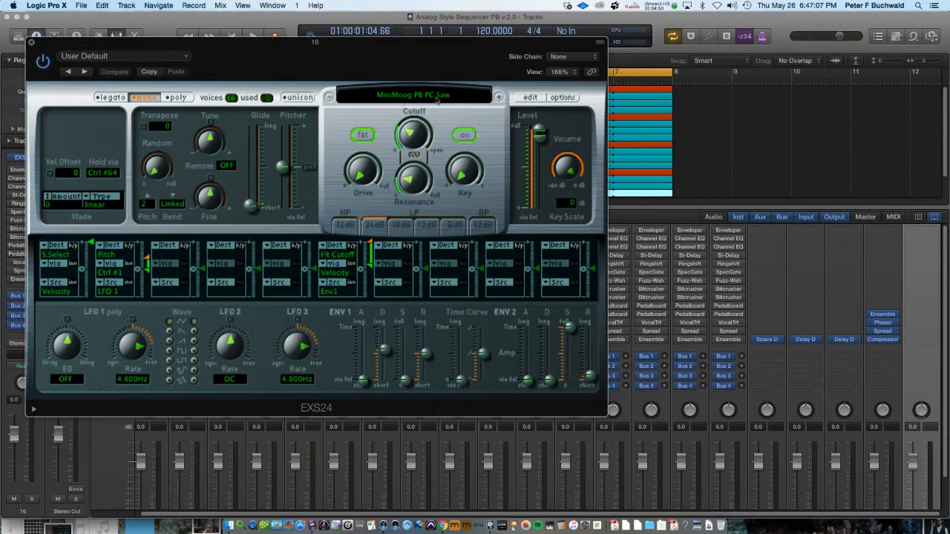
pyautogui.click(32, 44)
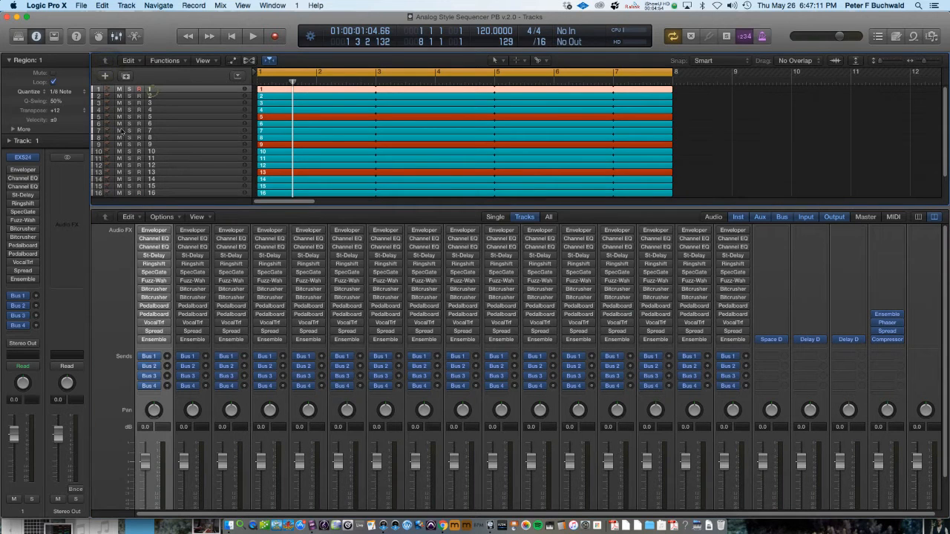
# Zoom to a single track and step through the sixteen tracks to examine each region and its channel inserts
pyautogui.click(9, 141)
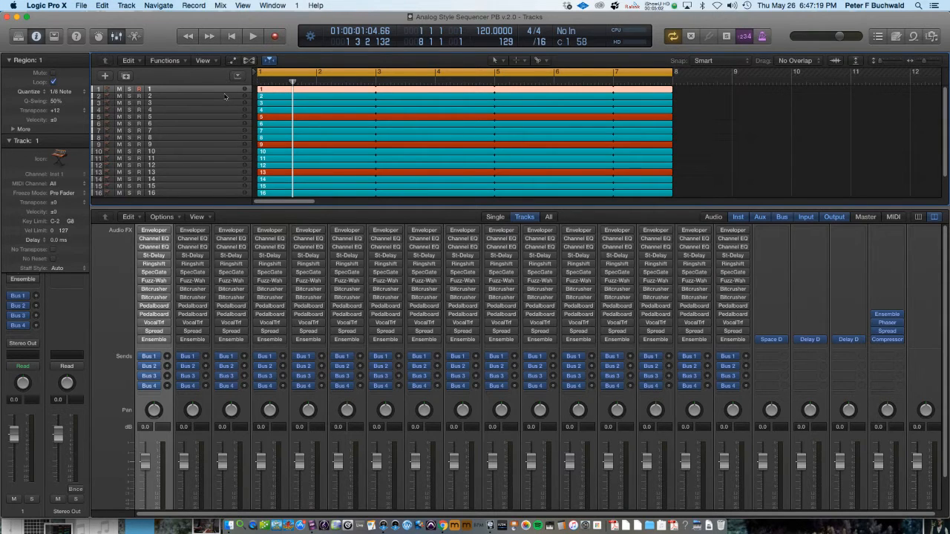
pyautogui.press('z')
pyautogui.press('Down')
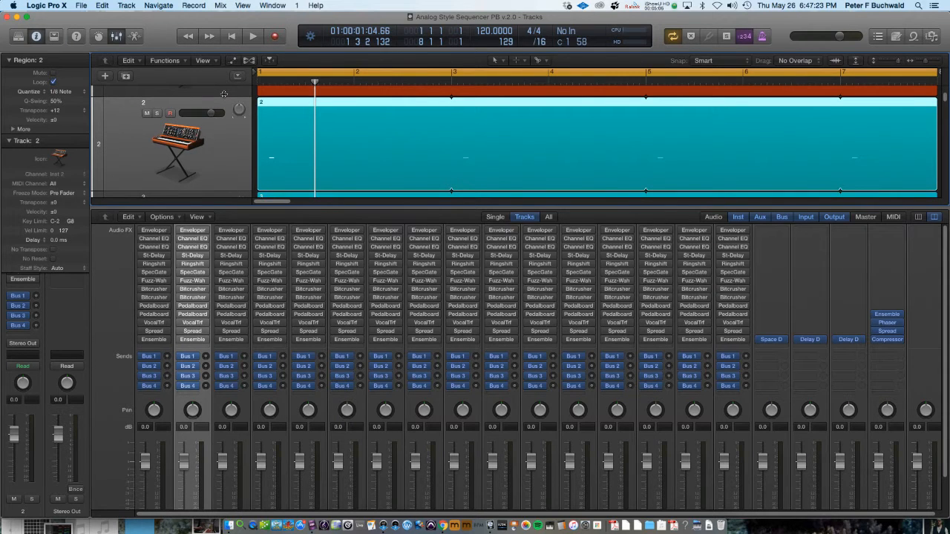
pyautogui.press('Down')
pyautogui.press('Down')
pyautogui.press('Down')
pyautogui.press('Down')
pyautogui.press('Down')
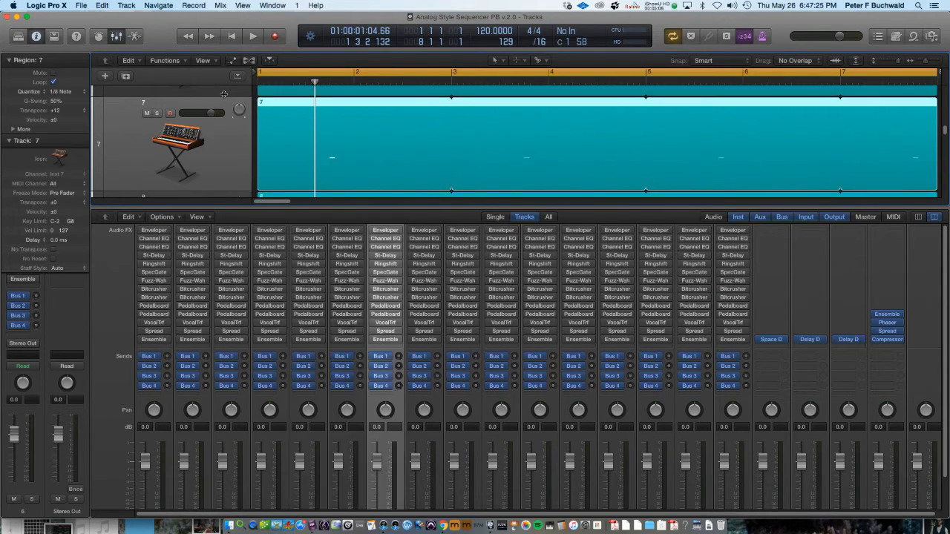
pyautogui.press('Down')
pyautogui.press('Down')
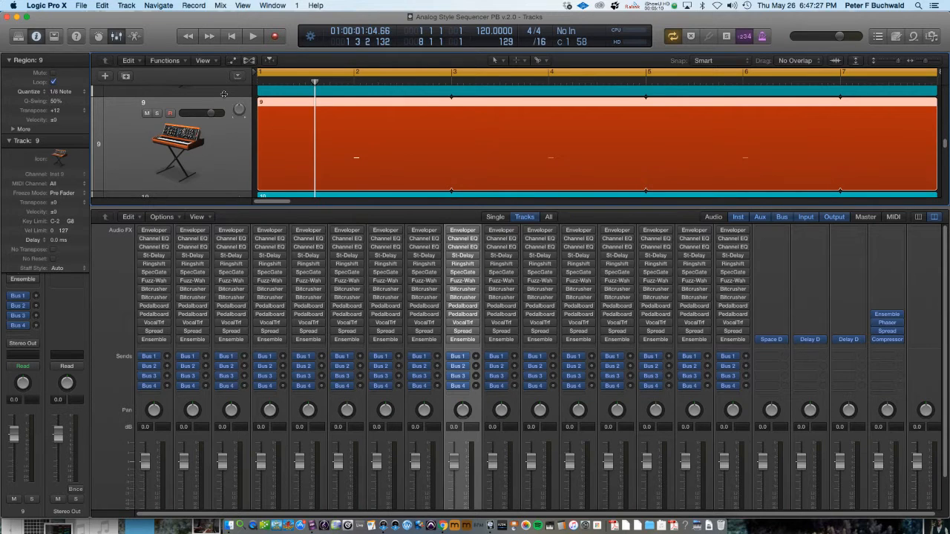
pyautogui.press('Down')
pyautogui.press('Down')
pyautogui.press('Down')
pyautogui.press('Down')
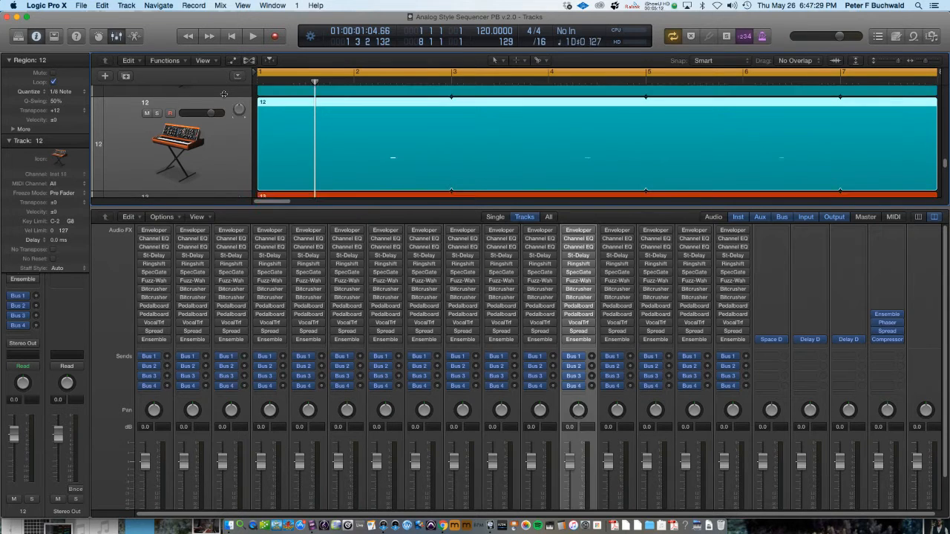
pyautogui.press('Down')
pyautogui.press('Down')
pyautogui.press('Down')
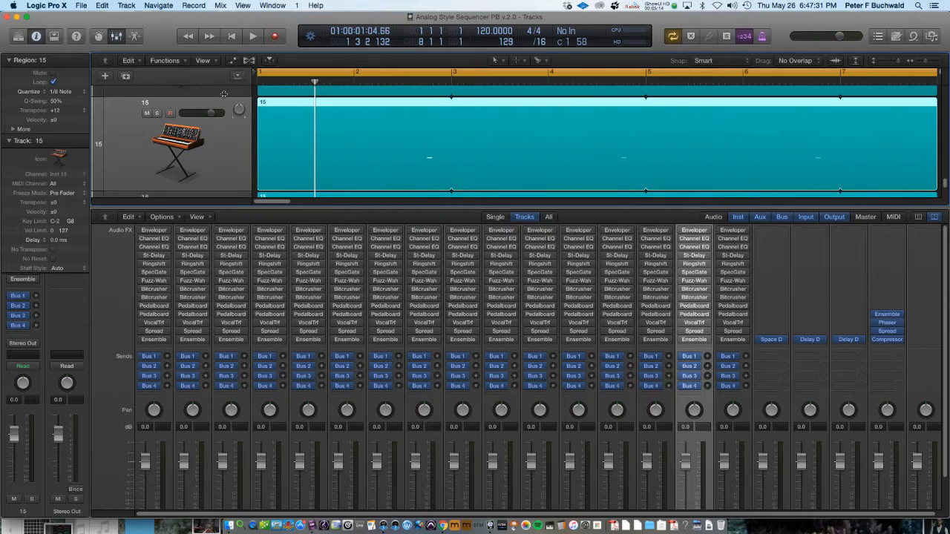
pyautogui.press('Down')
pyautogui.press('Up')
pyautogui.press('Up')
pyautogui.press('Up')
pyautogui.press('Up')
pyautogui.press('Up')
pyautogui.press('Up')
pyautogui.press('Up')
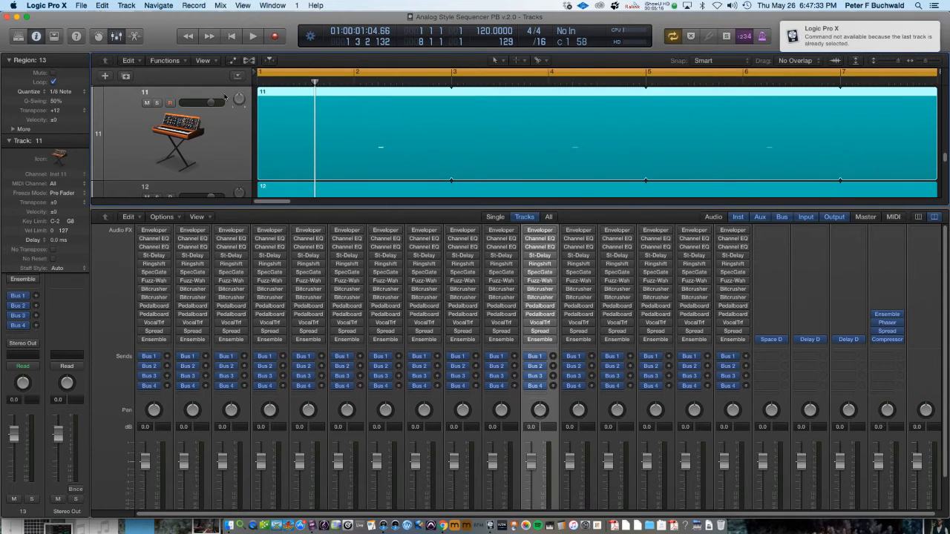
pyautogui.press('Up')
pyautogui.press('Up')
pyautogui.press('Up')
pyautogui.press('Up')
pyautogui.press('Up')
pyautogui.press('Up')
pyautogui.press('Up')
pyautogui.press('Up')
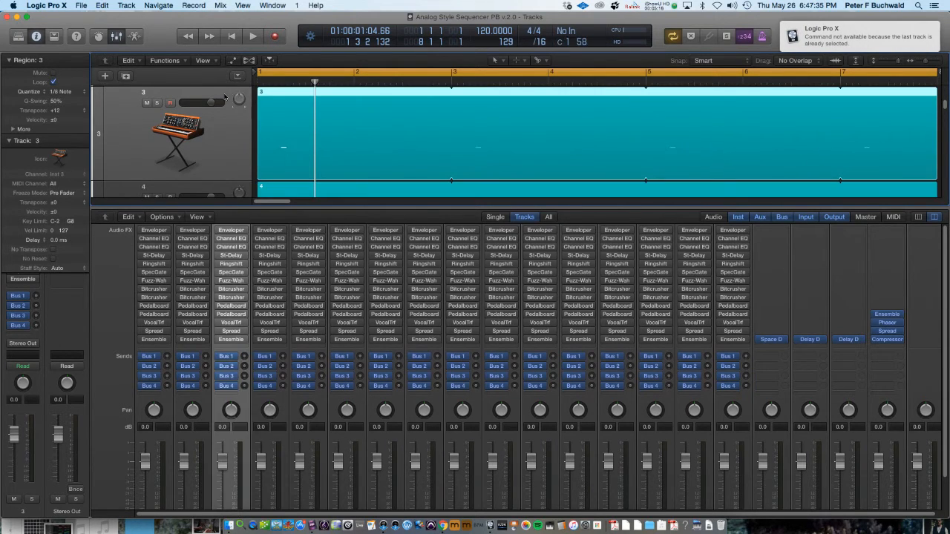
pyautogui.press('Up')
pyautogui.press('Down')
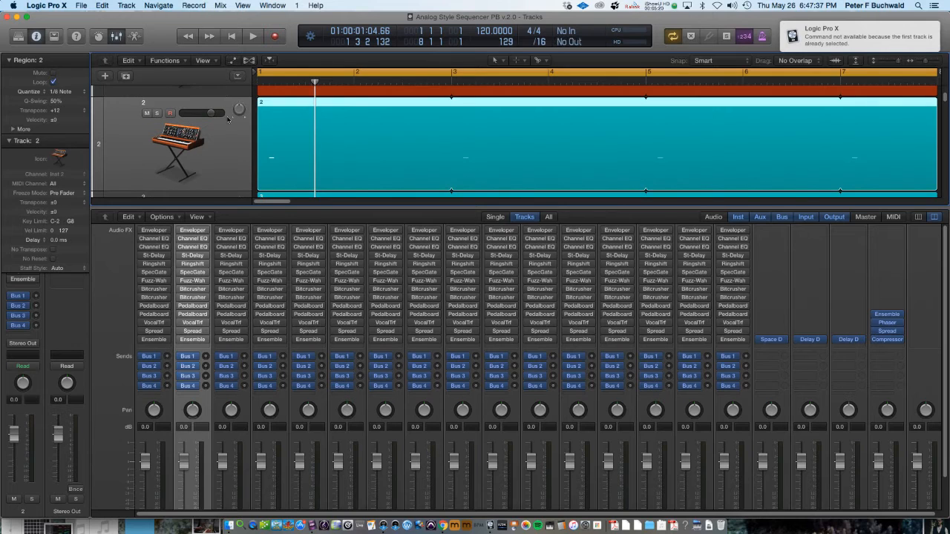
pyautogui.press('Up')
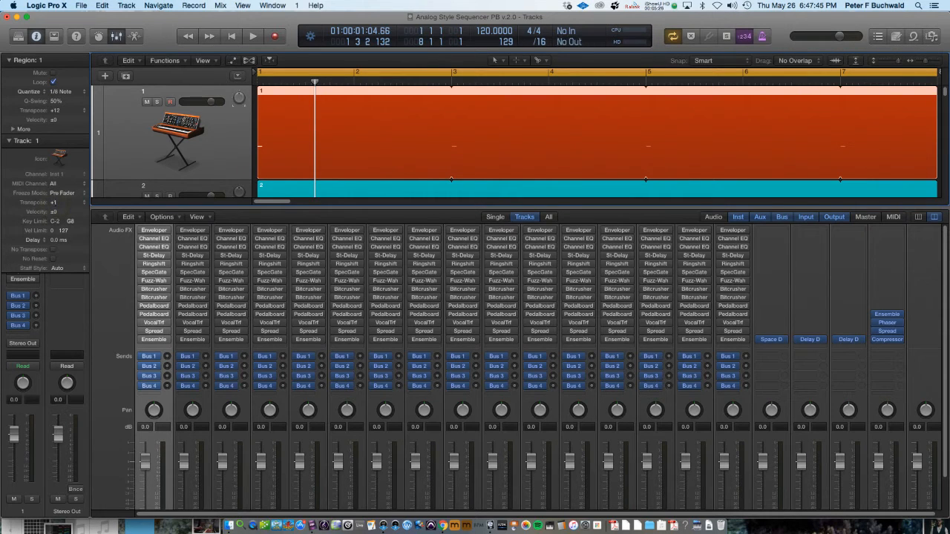
# Open the track 1 transpose options and dismiss them without choosing a value
pyautogui.click(86, 205)
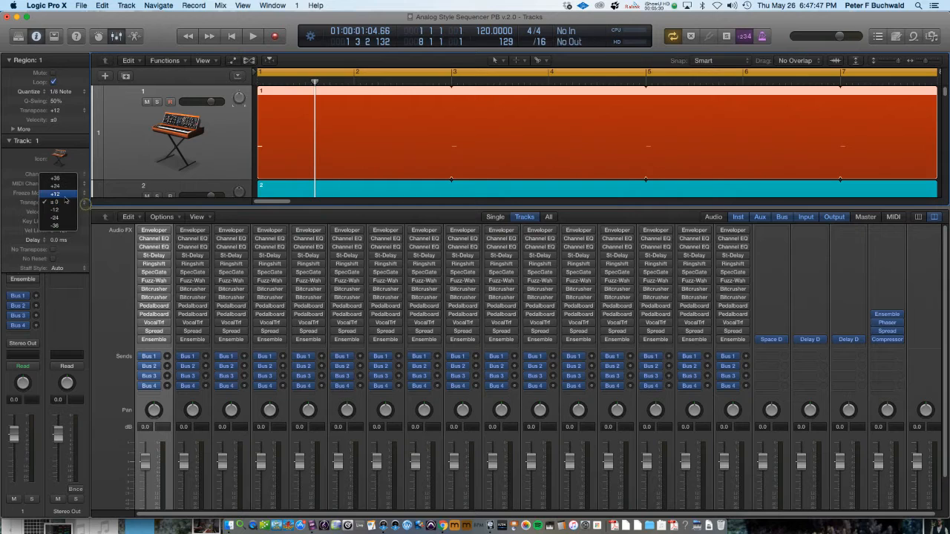
pyautogui.click(155, 179)
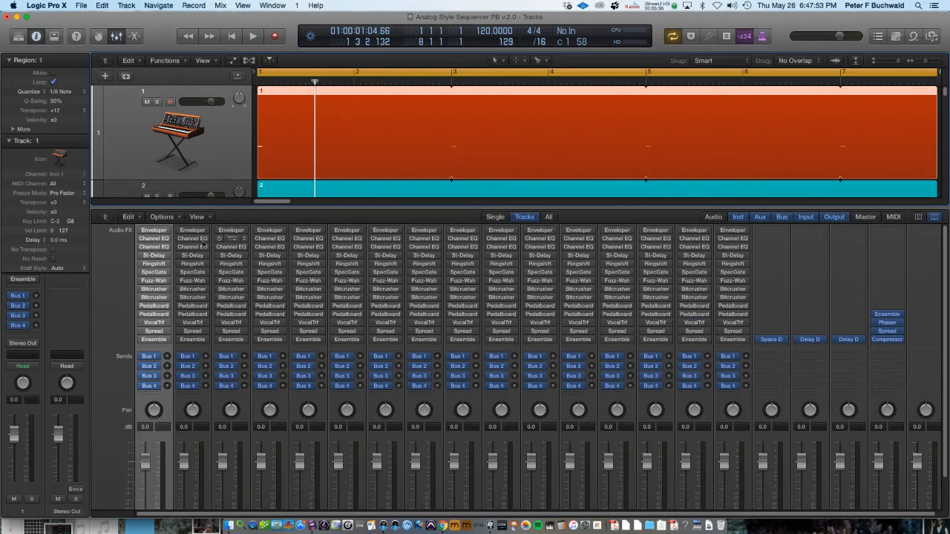
# Start playback and switch on one insert per channel in a descending diagonal pattern across channels 1 to 13
pyautogui.press('space')
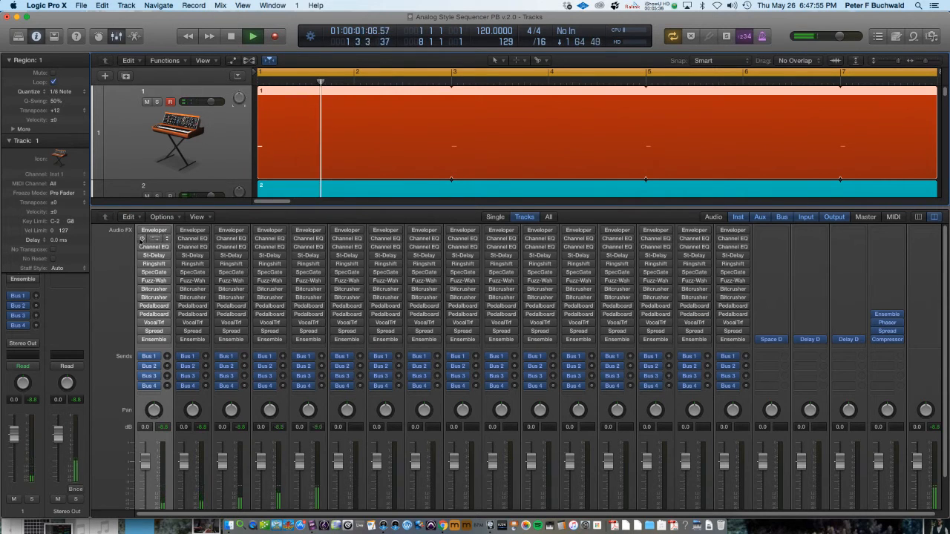
pyautogui.click(181, 247)
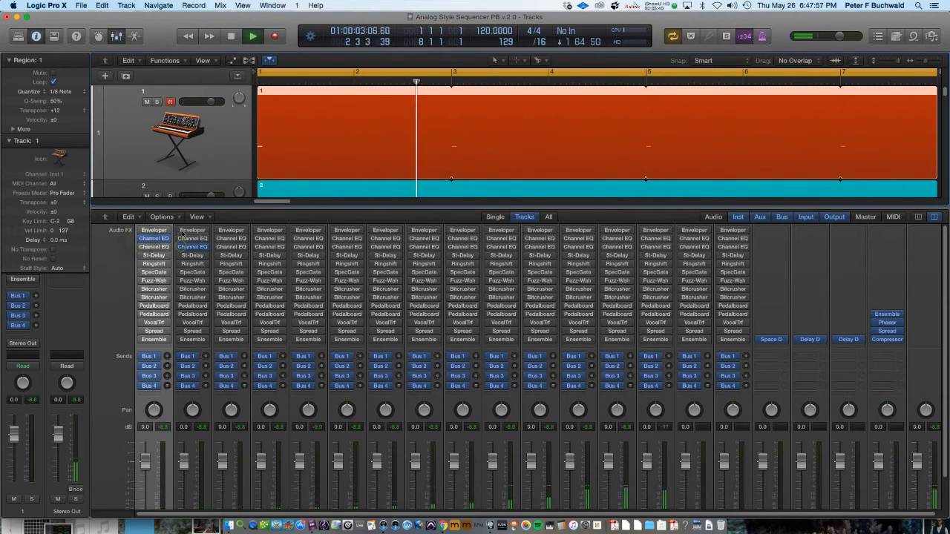
pyautogui.click(182, 230)
pyautogui.click(220, 255)
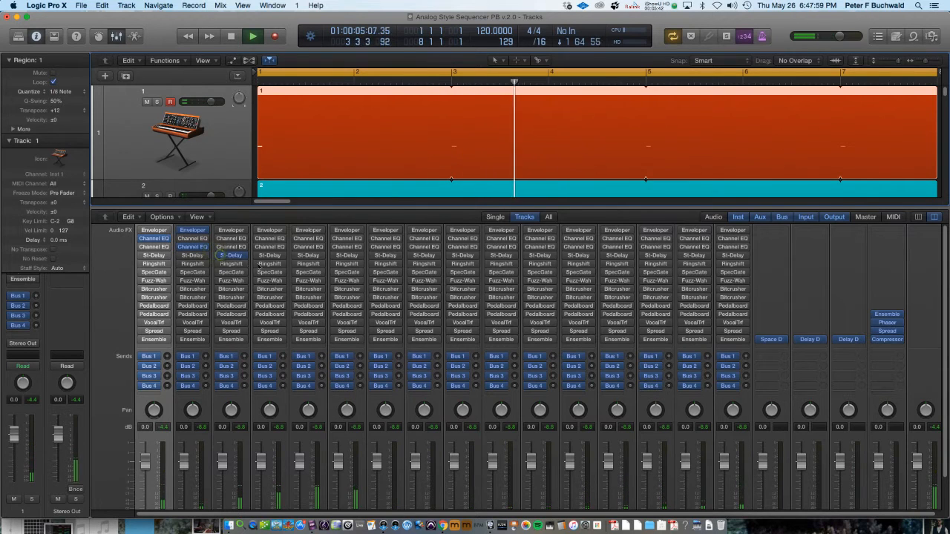
pyautogui.click(267, 263)
pyautogui.click(307, 272)
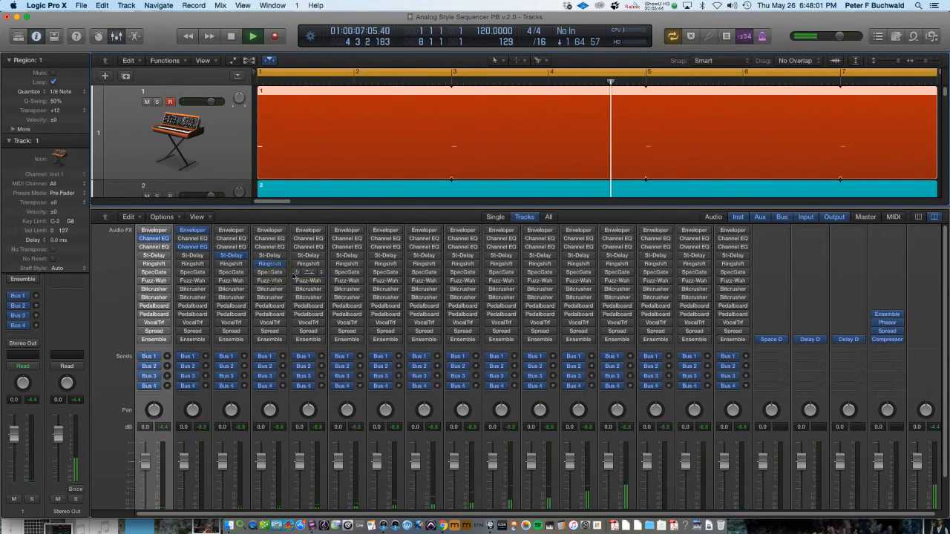
pyautogui.click(340, 281)
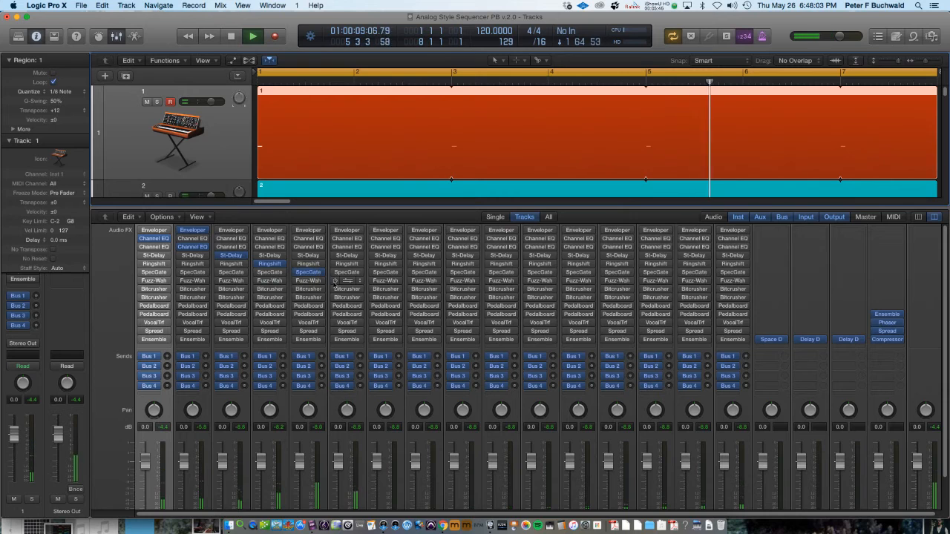
pyautogui.click(380, 289)
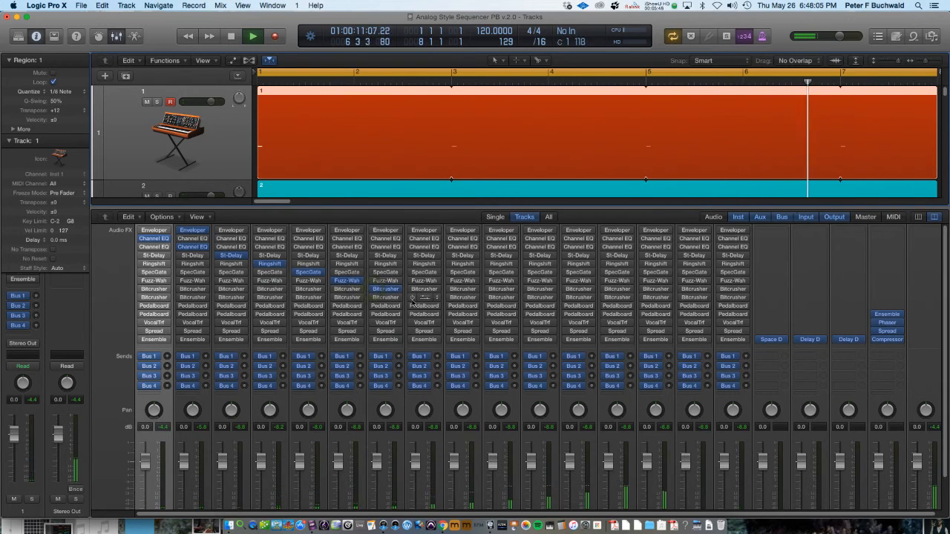
pyautogui.click(421, 297)
pyautogui.click(463, 305)
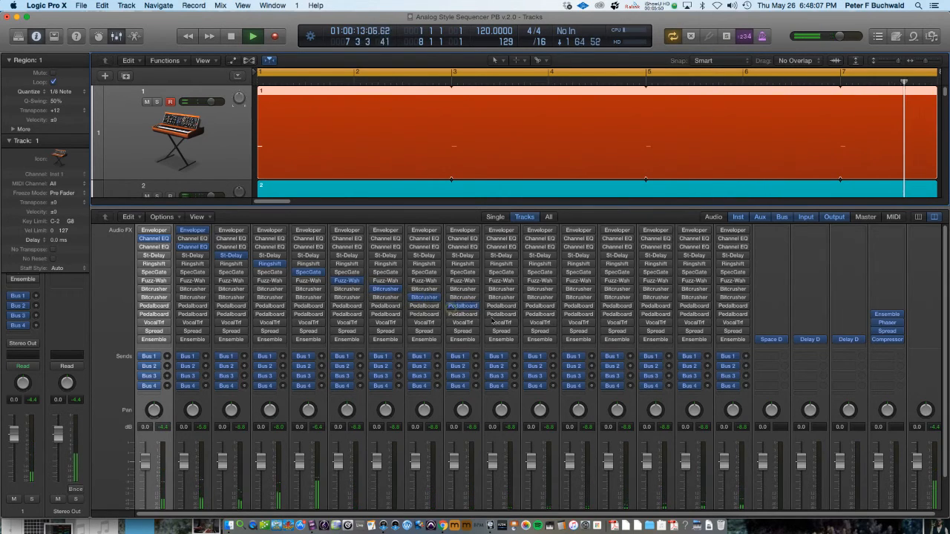
pyautogui.click(499, 314)
pyautogui.click(538, 322)
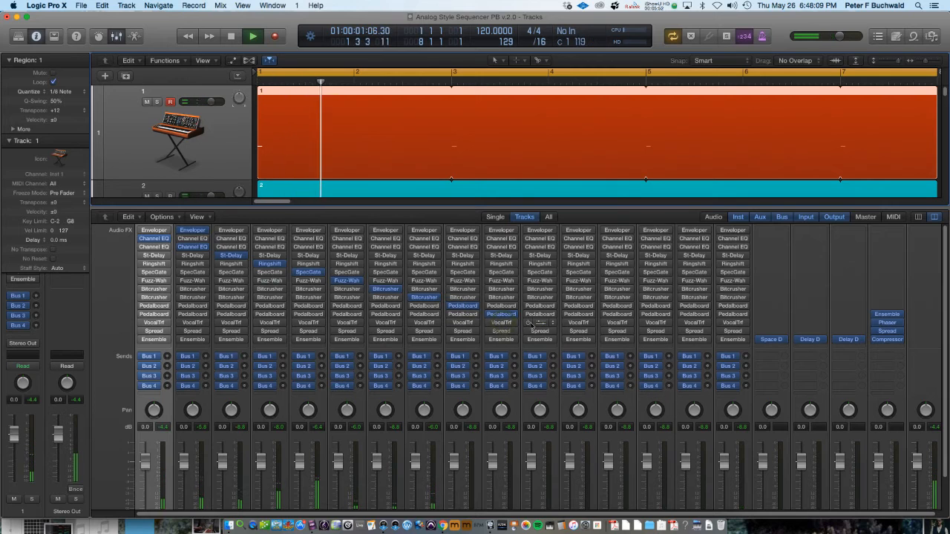
pyautogui.click(577, 331)
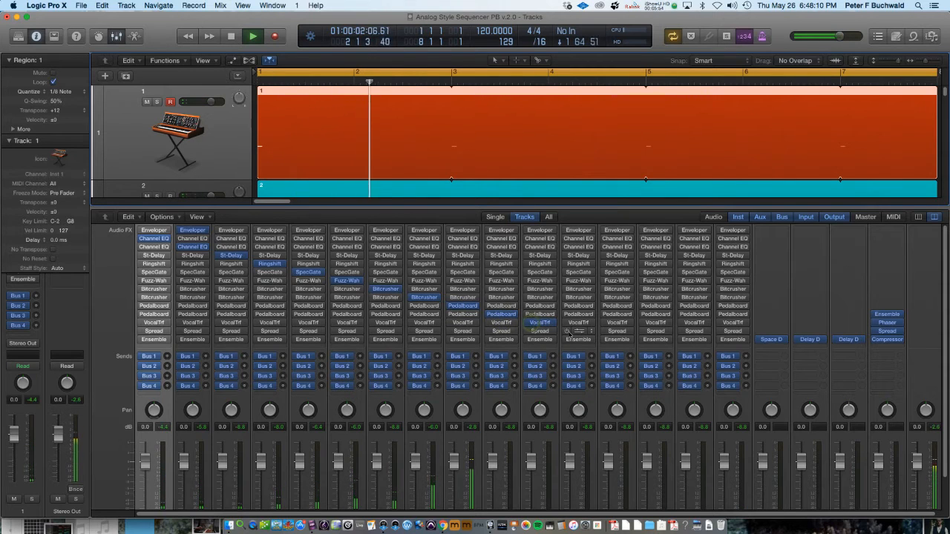
pyautogui.click(613, 340)
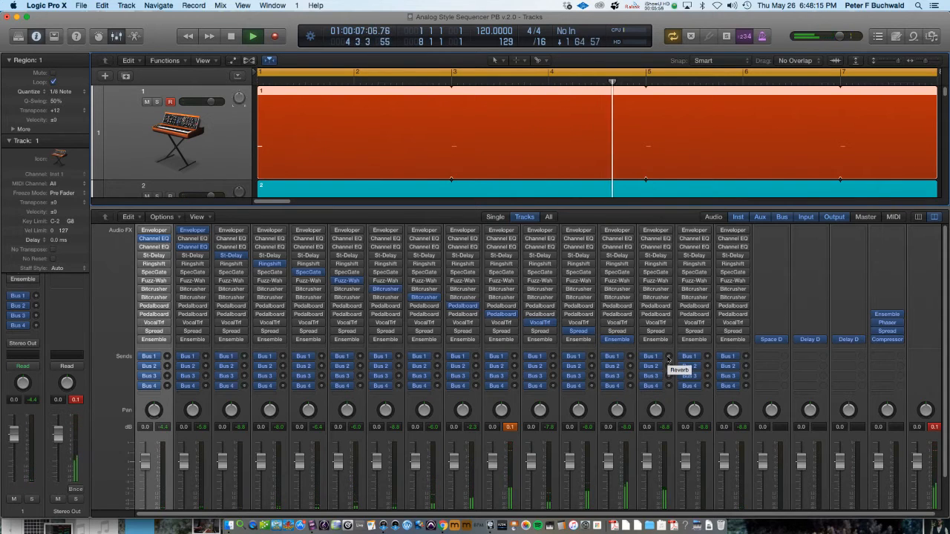
# Activate the Bus 1, Bus 2 and Bus 3 sends on channels 14, 15 and 16 and adjust channel 16's pan
pyautogui.click(667, 357)
pyautogui.click(706, 366)
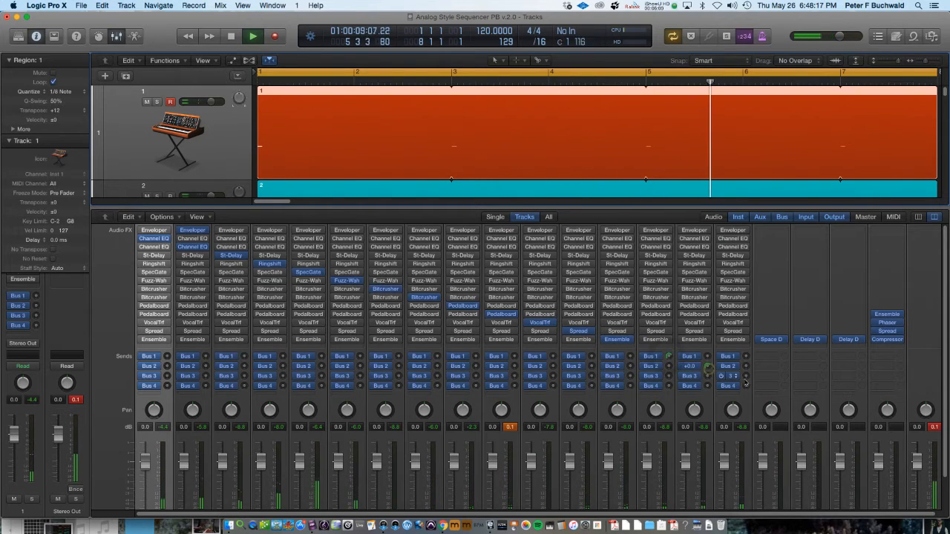
pyautogui.click(746, 375)
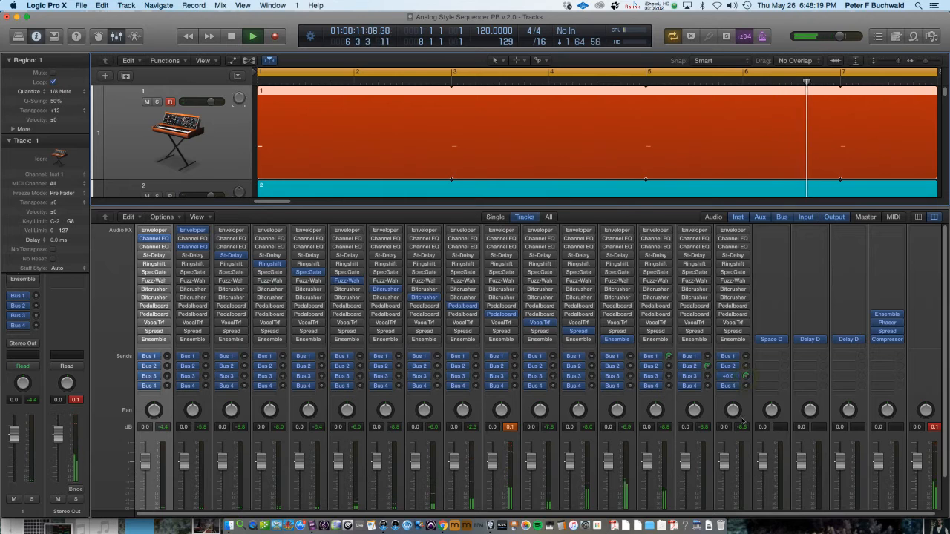
pyautogui.moveTo(749, 415); pyautogui.dragTo(167, 387)
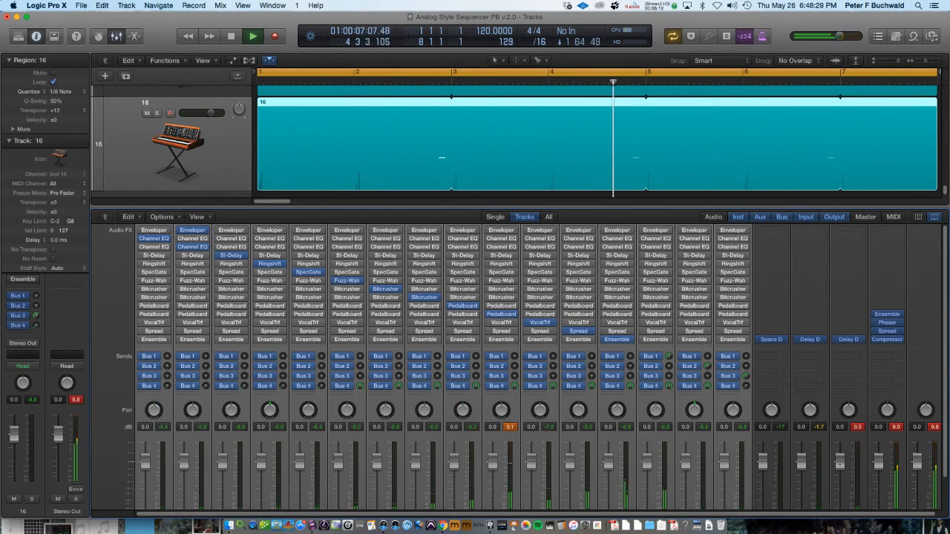
# Lower the Rising aux fader and a channel 6 send level, stopping playback
pyautogui.moveTo(840, 463); pyautogui.dragTo(841, 484)
pyautogui.press('space')
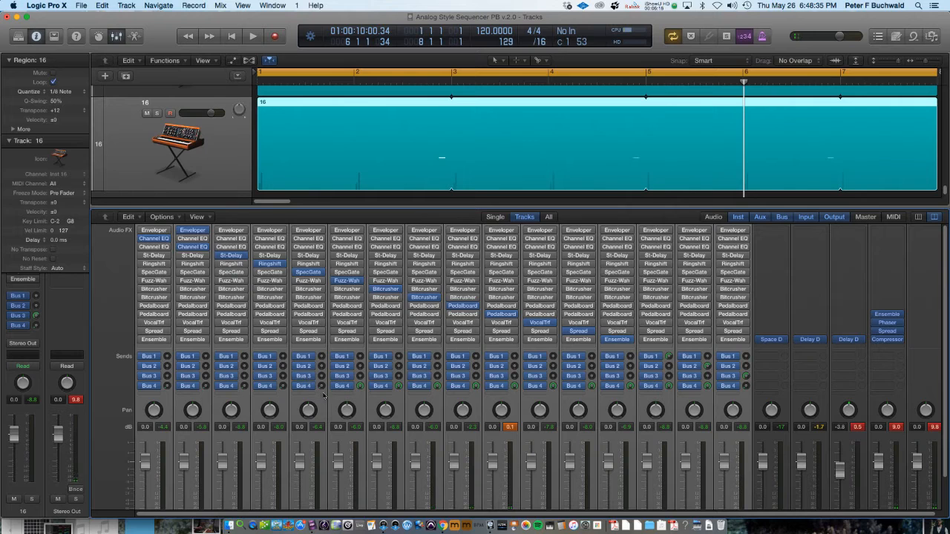
pyautogui.moveTo(360, 385); pyautogui.dragTo(360, 409)
pyautogui.scroll(5, 168, 149)
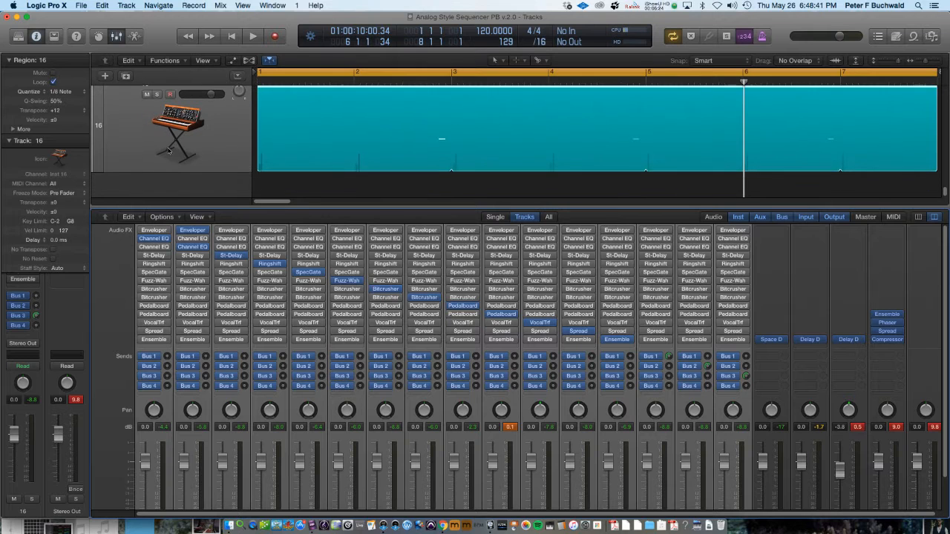
pyautogui.scroll(-2, 409, 314)
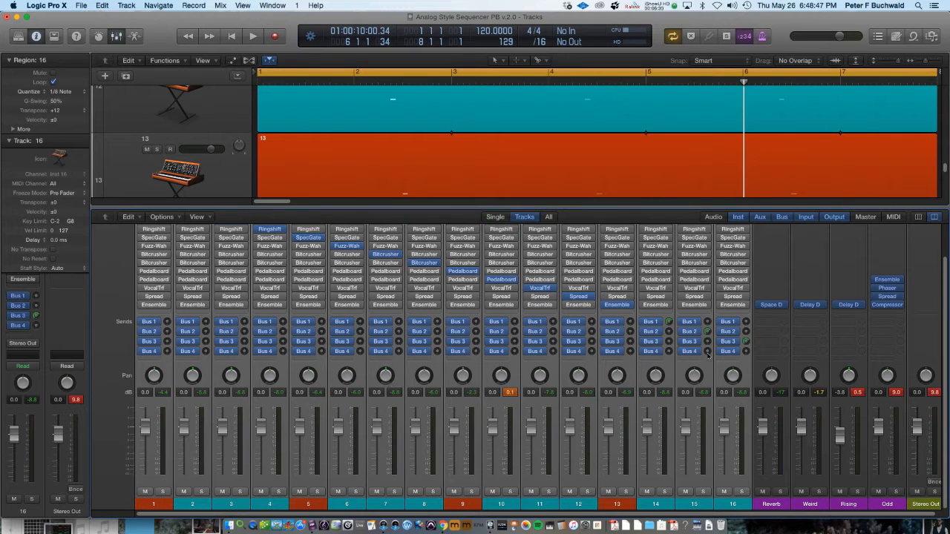
pyautogui.click(787, 376)
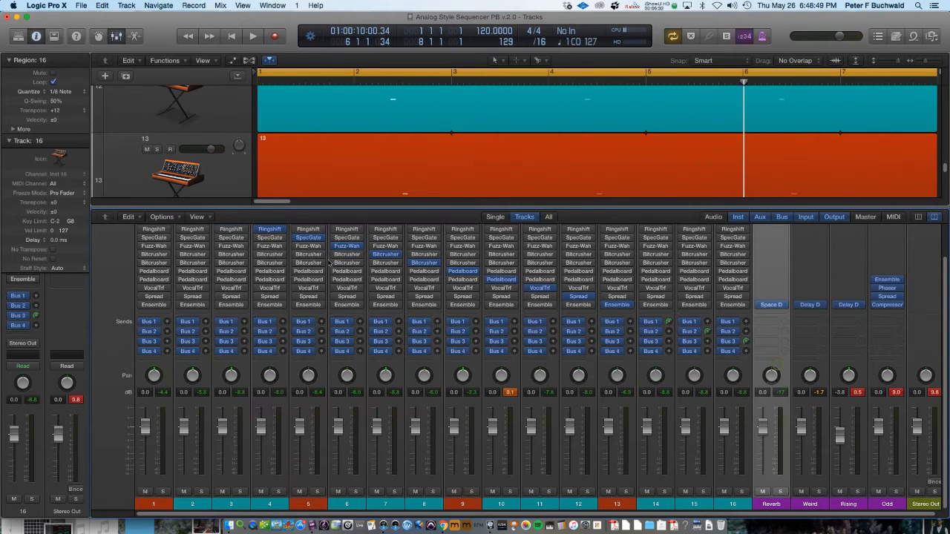
# Open the recent project Analog Style Sequencer PB v 3.0 without closing the current project
pyautogui.click(103, 5)
pyautogui.moveTo(82, 5)
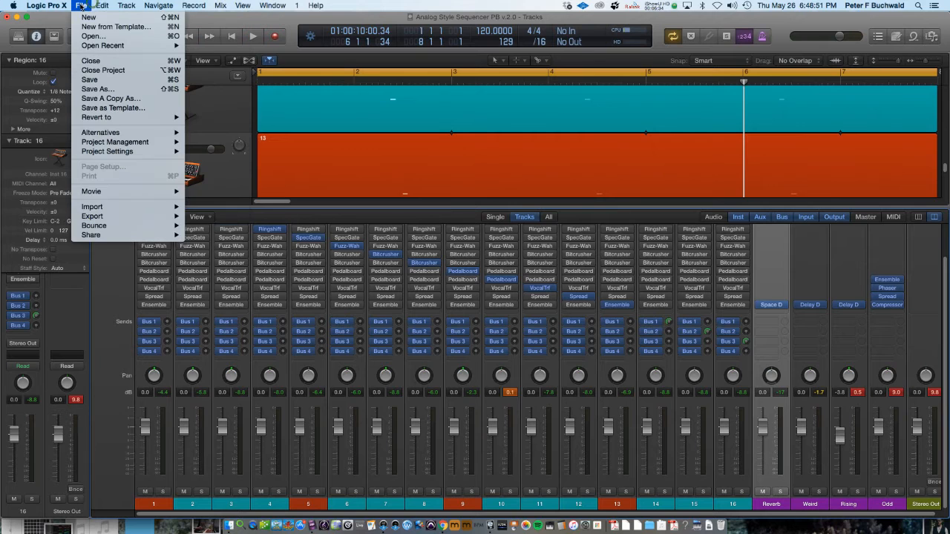
pyautogui.moveTo(96, 46)
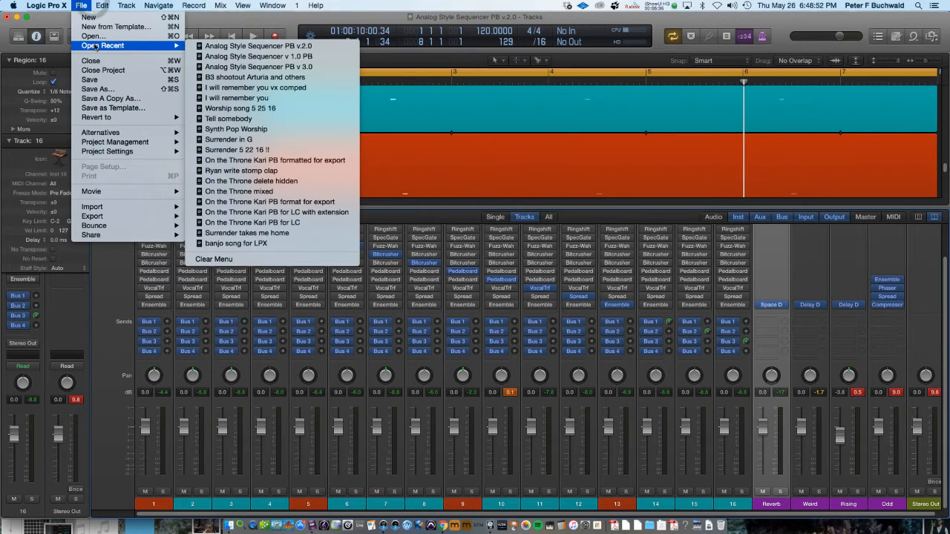
pyautogui.click(236, 67)
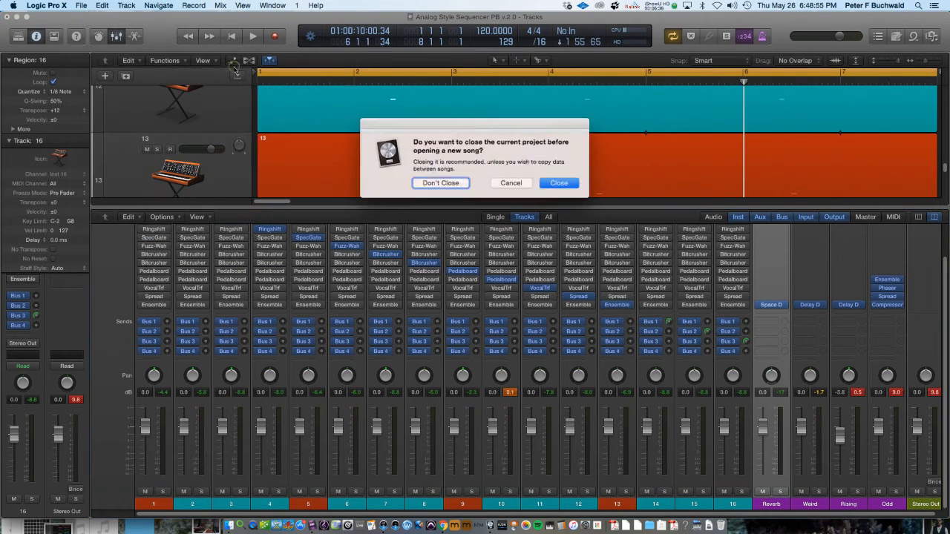
pyautogui.press('Return')
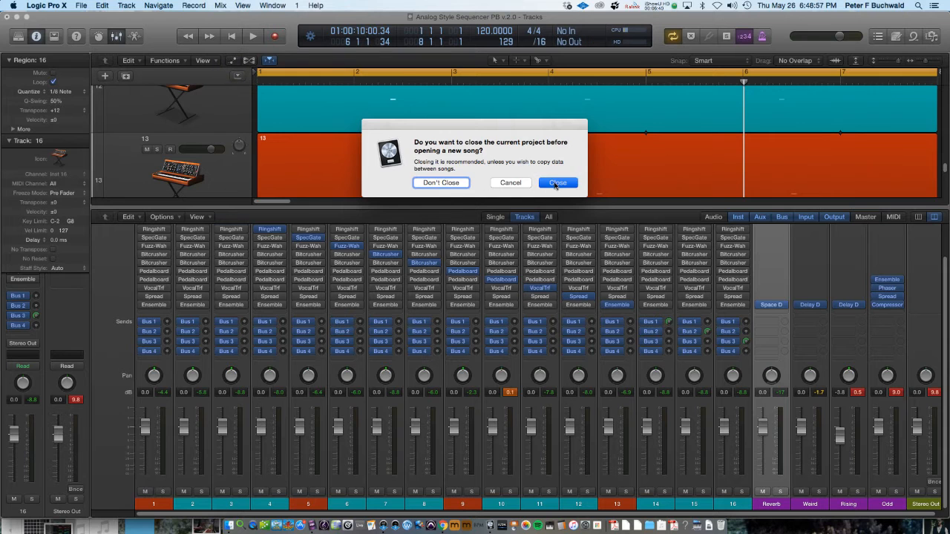
pyautogui.click(443, 183)
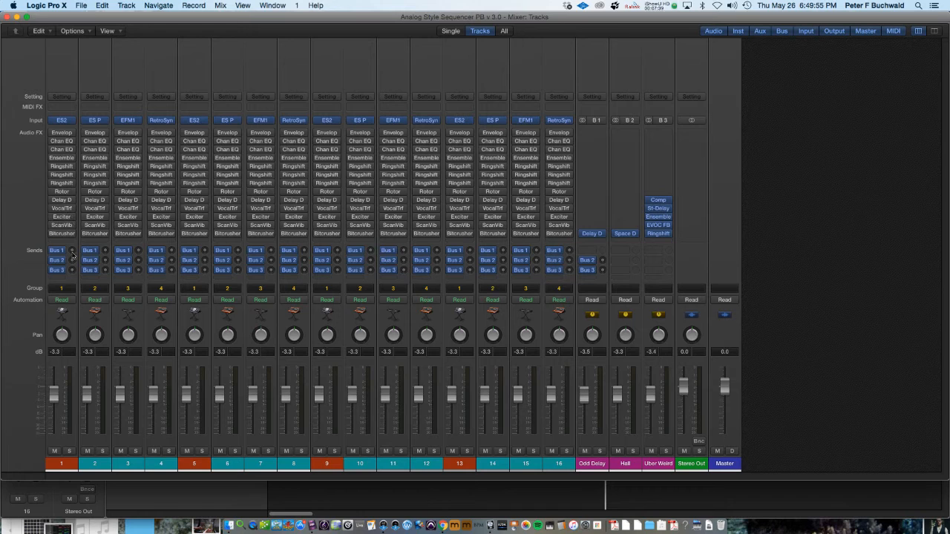
# Start playback and switch on one insert per channel in a diagonal staircase across channels 1 to 13 of the v3.0 mixer
pyautogui.press('space')
pyautogui.click(53, 134)
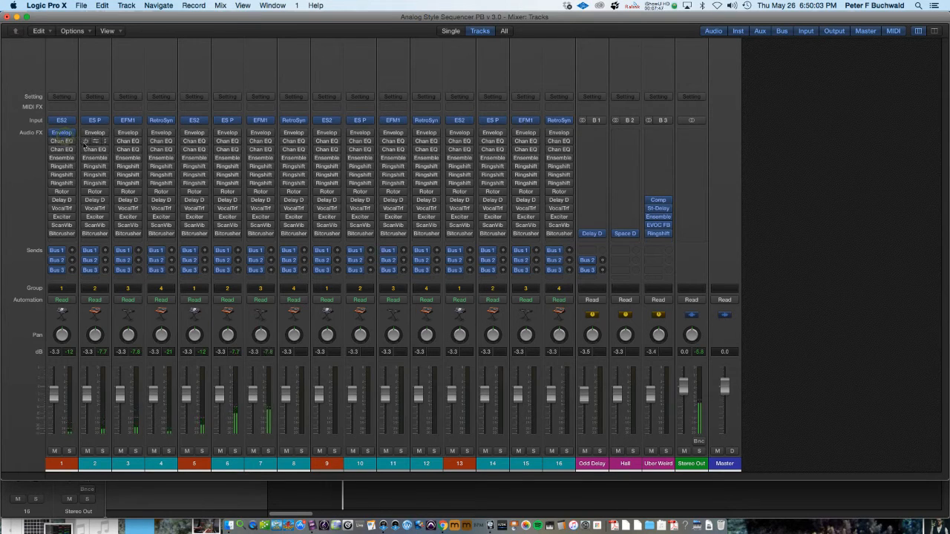
pyautogui.click(85, 141)
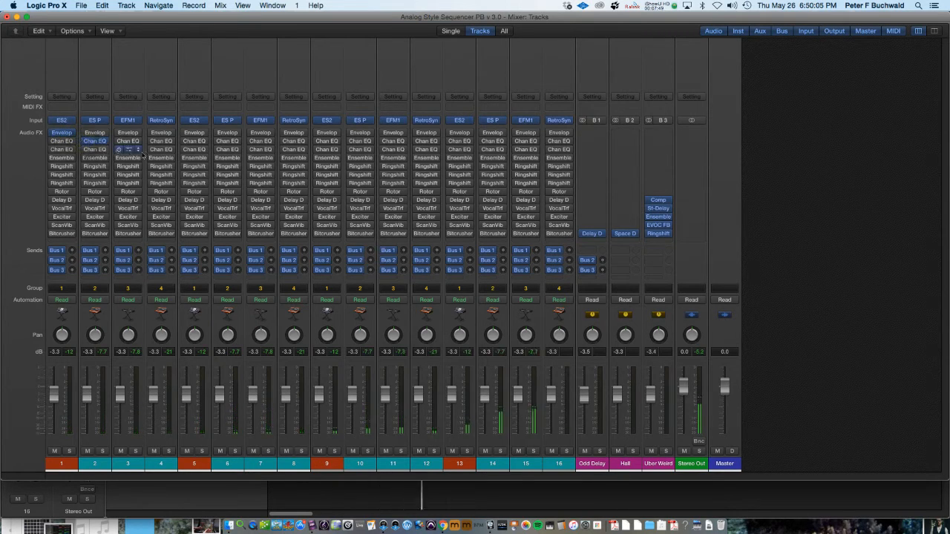
pyautogui.click(119, 149)
pyautogui.click(153, 157)
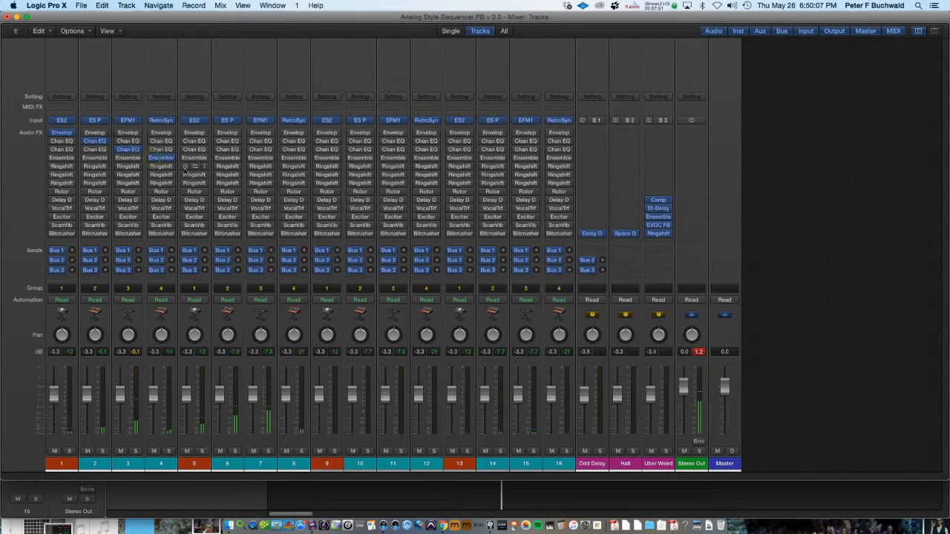
pyautogui.click(191, 166)
pyautogui.click(224, 174)
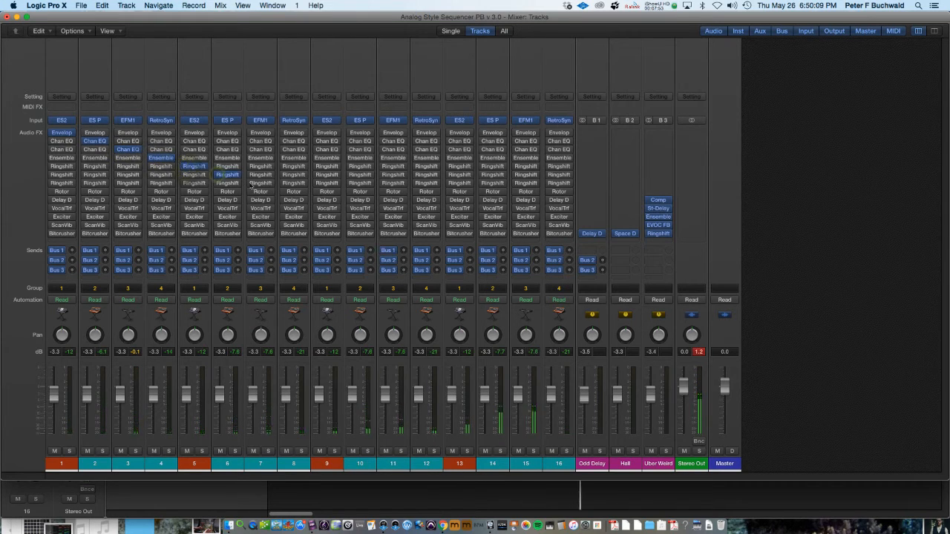
pyautogui.click(254, 183)
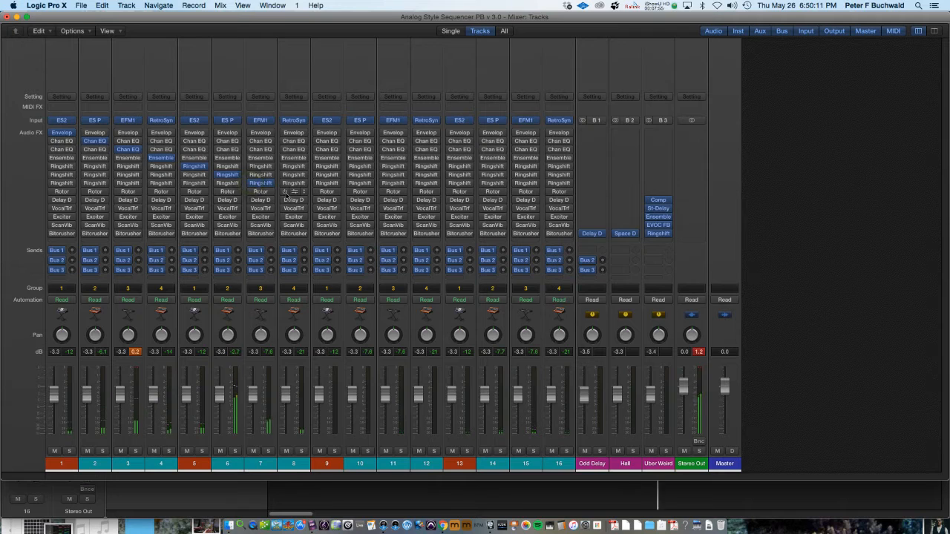
pyautogui.click(291, 191)
pyautogui.click(326, 200)
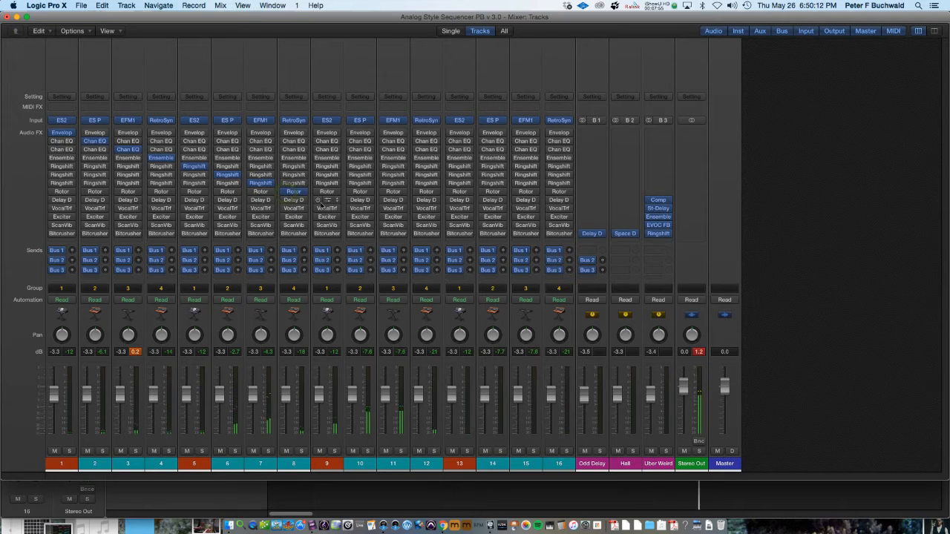
pyautogui.click(359, 208)
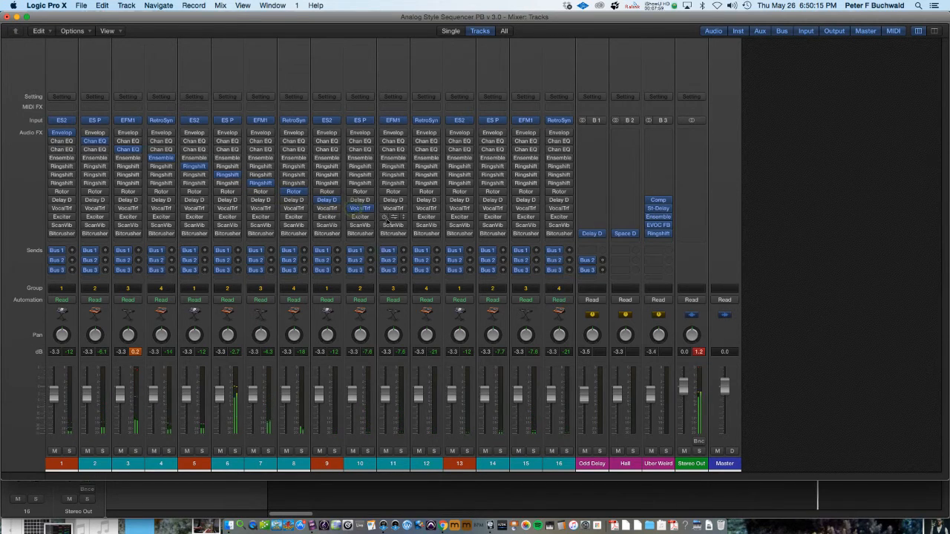
pyautogui.click(394, 216)
pyautogui.click(426, 225)
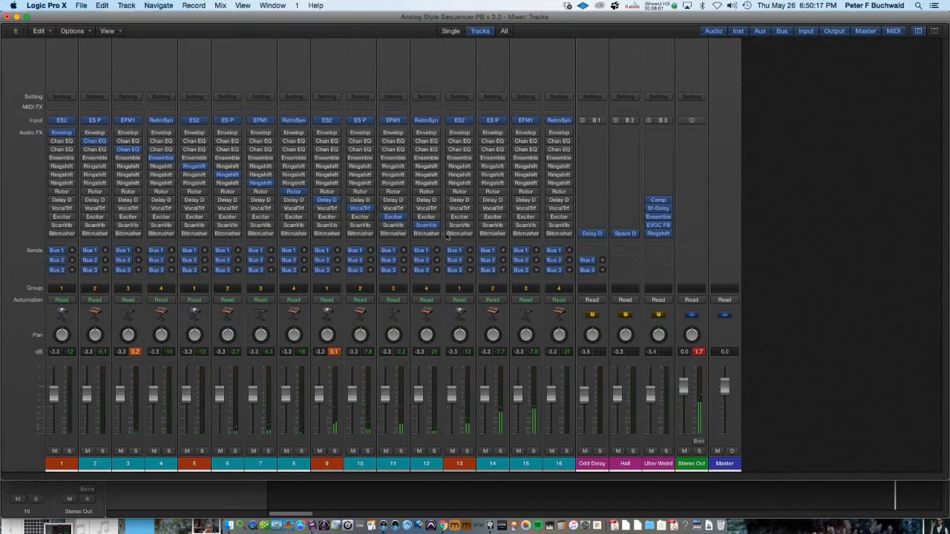
pyautogui.click(459, 233)
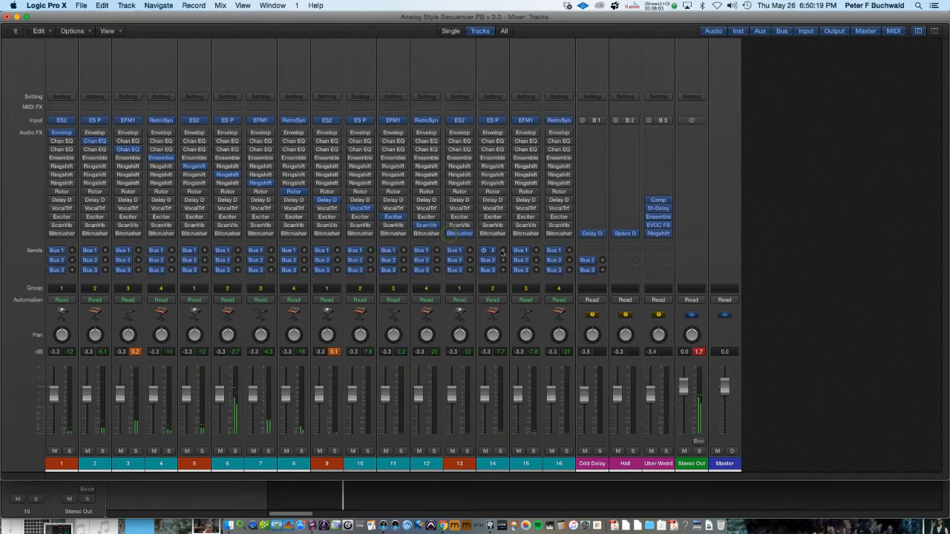
# Enable the sends on channels 14 and 15, then open the mixer Groups window
pyautogui.click(502, 251)
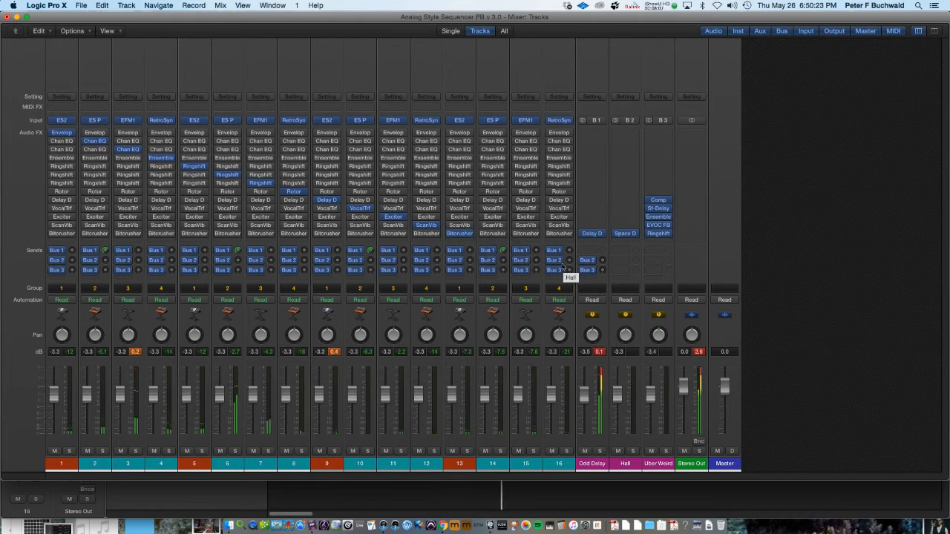
pyautogui.click(536, 259)
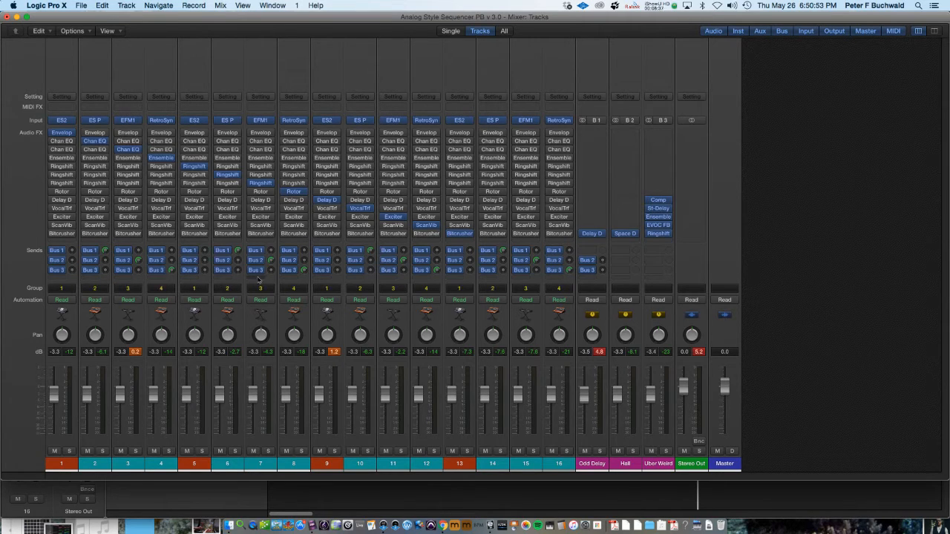
pyautogui.click(221, 6)
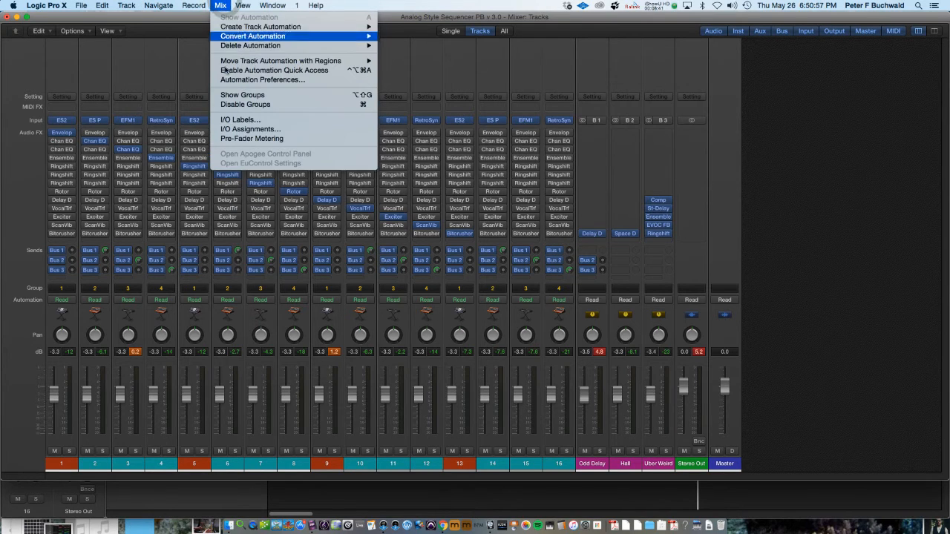
pyautogui.click(232, 95)
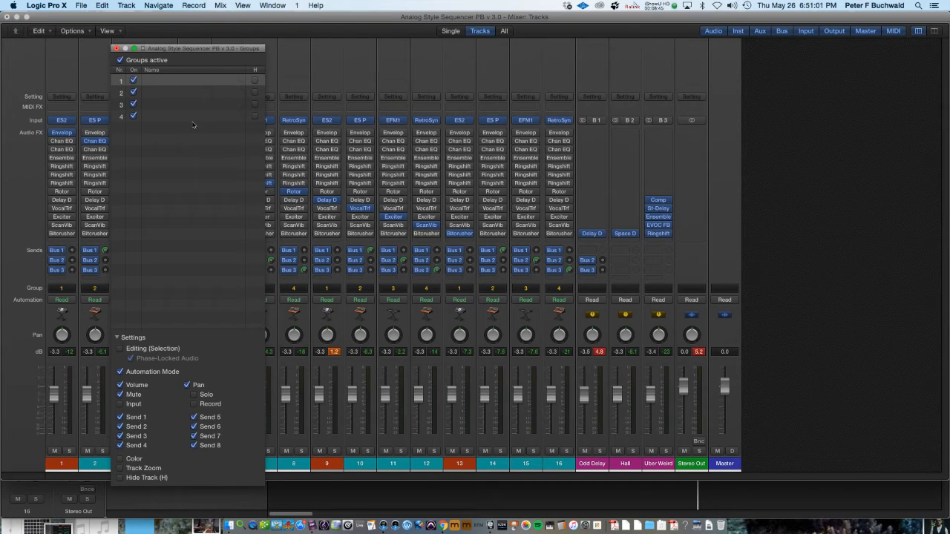
# Review the settings of mixer groups 1 to 4 one by one, then close the Groups window
pyautogui.click(158, 94)
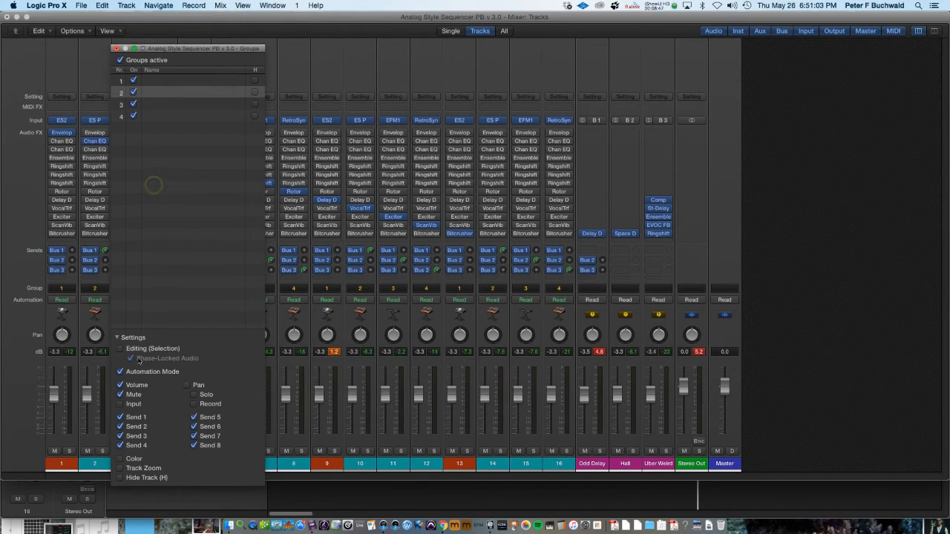
pyautogui.click(168, 108)
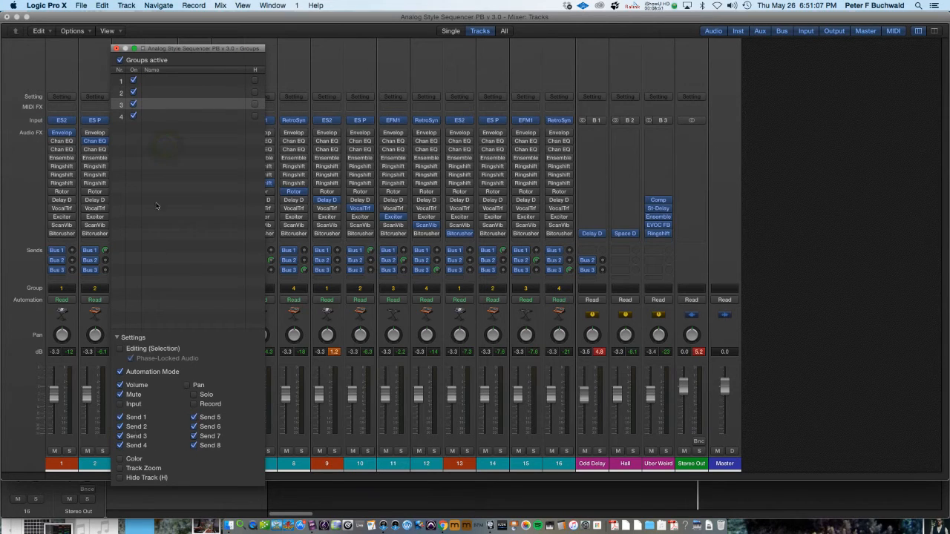
pyautogui.click(157, 116)
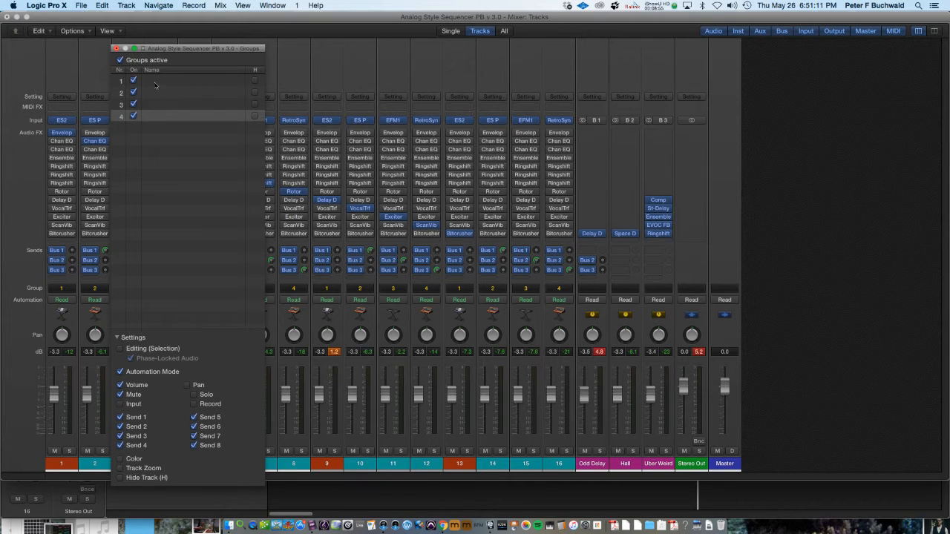
pyautogui.click(155, 85)
pyautogui.click(115, 48)
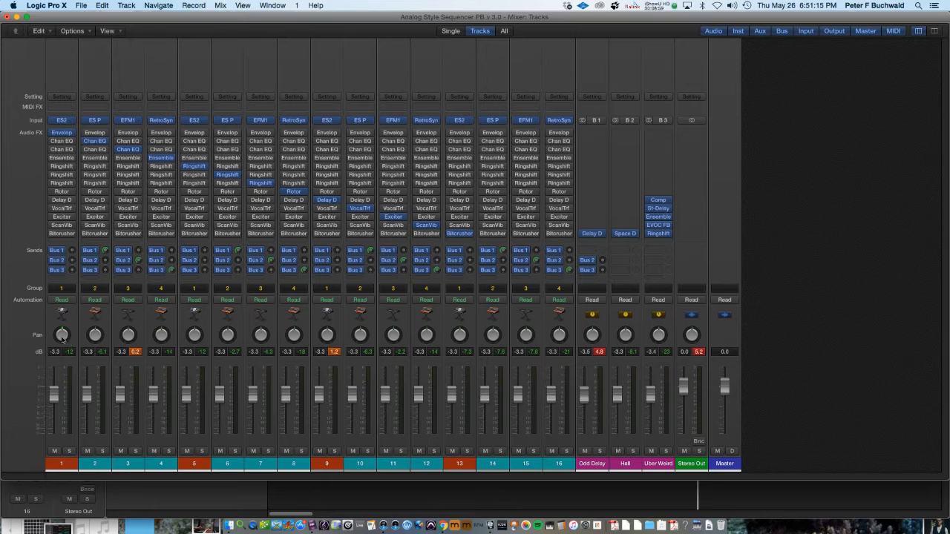
# Adjust the pan knobs of channels 1, 6, 10 and 15 in the grouped mixer
pyautogui.moveTo(61, 335); pyautogui.dragTo(61, 356)
pyautogui.keyDown('alt'); pyautogui.click(63, 334); pyautogui.keyUp('alt')
pyautogui.moveTo(227, 334); pyautogui.dragTo(227, 326)
pyautogui.moveTo(359, 335); pyautogui.dragTo(360, 349)
pyautogui.moveTo(492, 338); pyautogui.dragTo(492, 319)
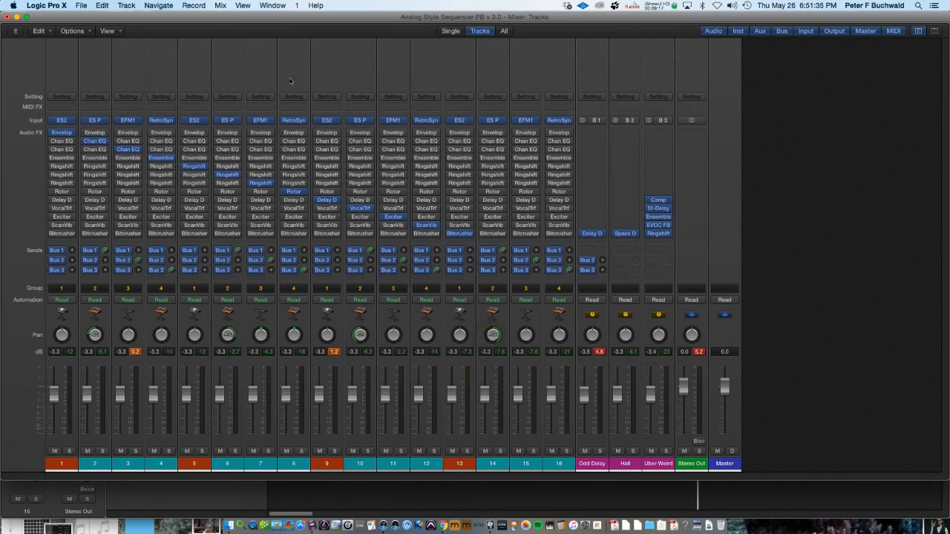
# Return to the Tracks window and collapse the Groups inspector section to show the Track inspector
pyautogui.moveTo(287, 18); pyautogui.dragTo(290, 50)
pyautogui.click(287, 17)
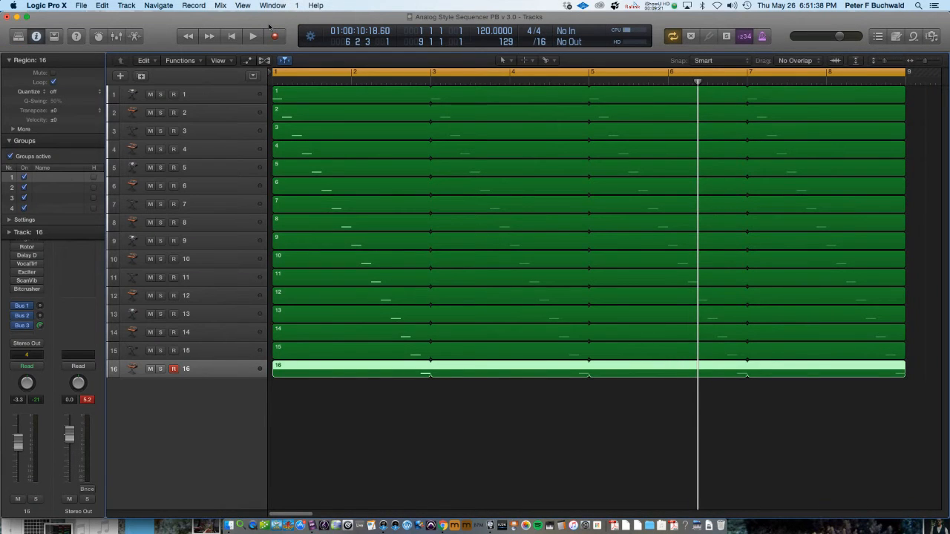
pyautogui.click(211, 100)
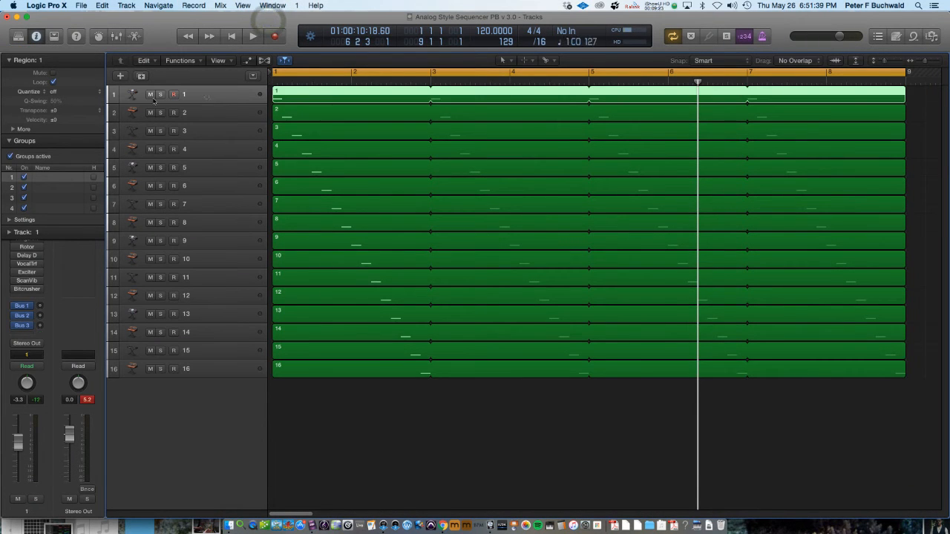
pyautogui.click(9, 141)
pyautogui.click(9, 158)
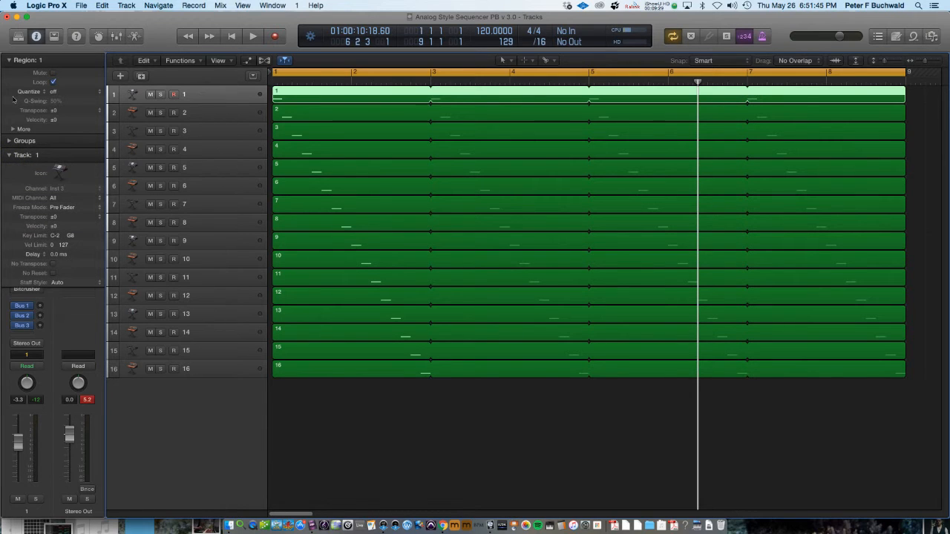
# Step through the first tracks to check their Track inspector settings, and start playback
pyautogui.press('Down')
pyautogui.press('Down')
pyautogui.press('Down')
pyautogui.press('Down')
pyautogui.press('Down')
pyautogui.press('Up')
pyautogui.press('Up')
pyautogui.press('Up')
pyautogui.press('Up')
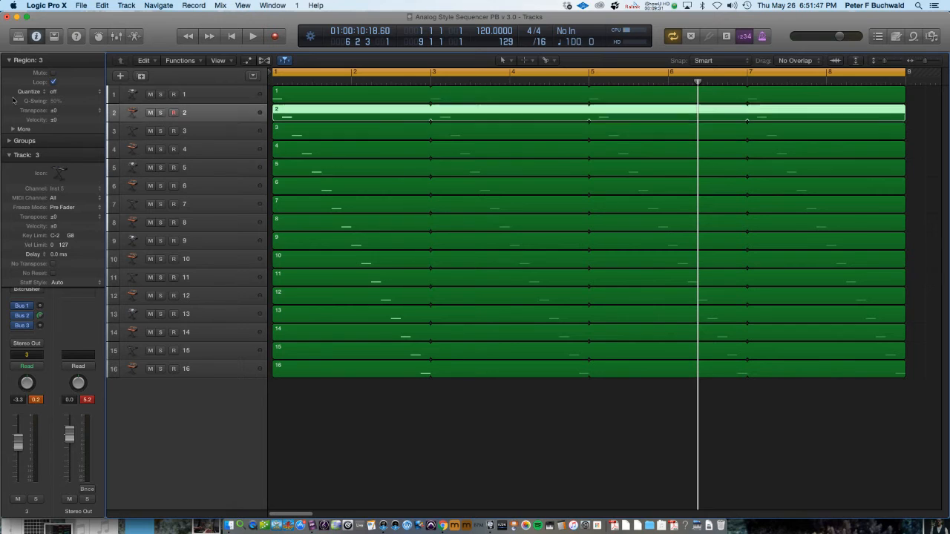
pyautogui.press('Up')
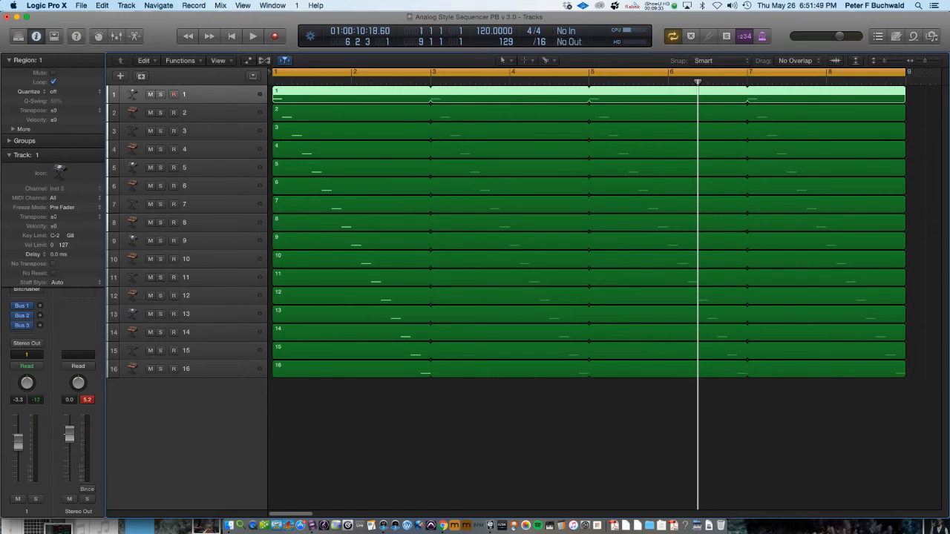
pyautogui.press('Down')
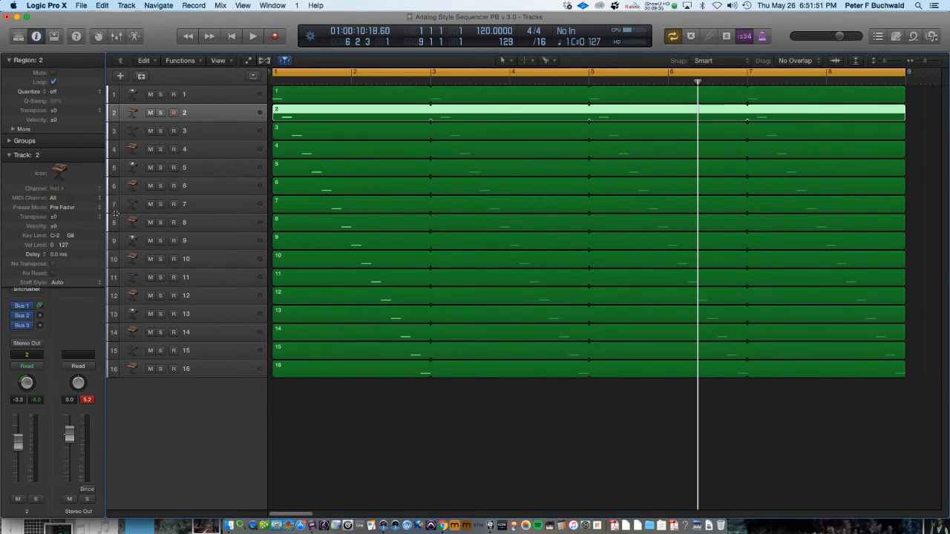
pyautogui.press('Down')
pyautogui.press('Down')
pyautogui.press('Up')
pyautogui.press('Up')
pyautogui.press('space')
# Select track 3 and set its transpose to +26
pyautogui.press('Down')
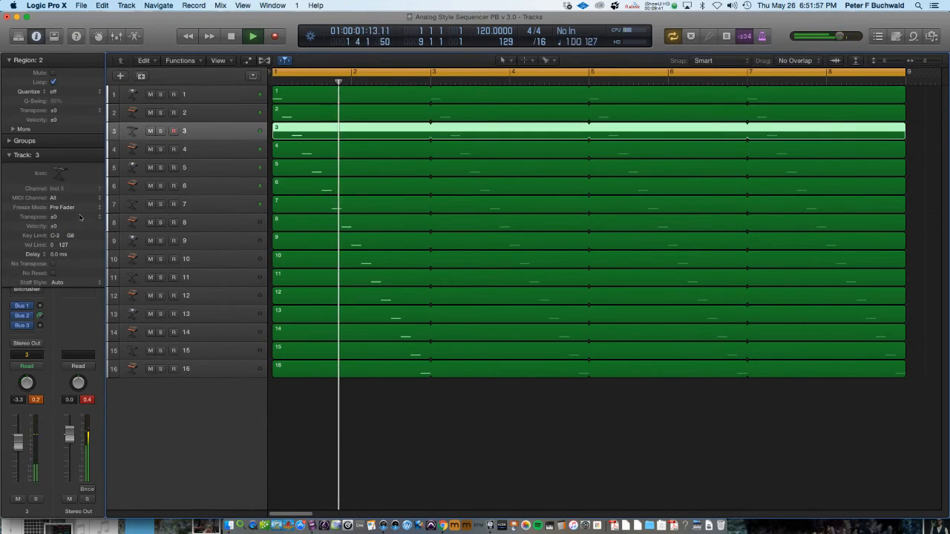
pyautogui.moveTo(55, 217); pyautogui.dragTo(57, 184)
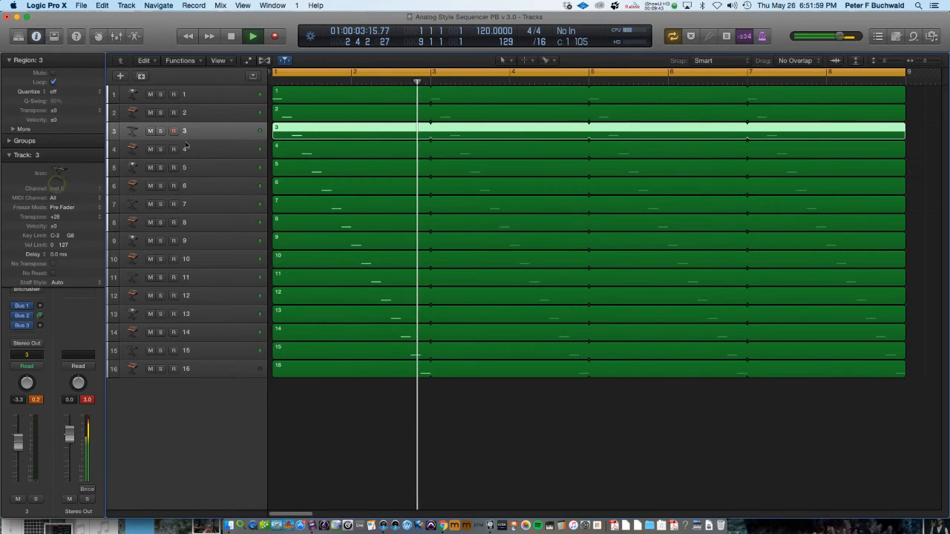
# Step down to track 6 and set its transpose to -2
pyautogui.click(186, 147)
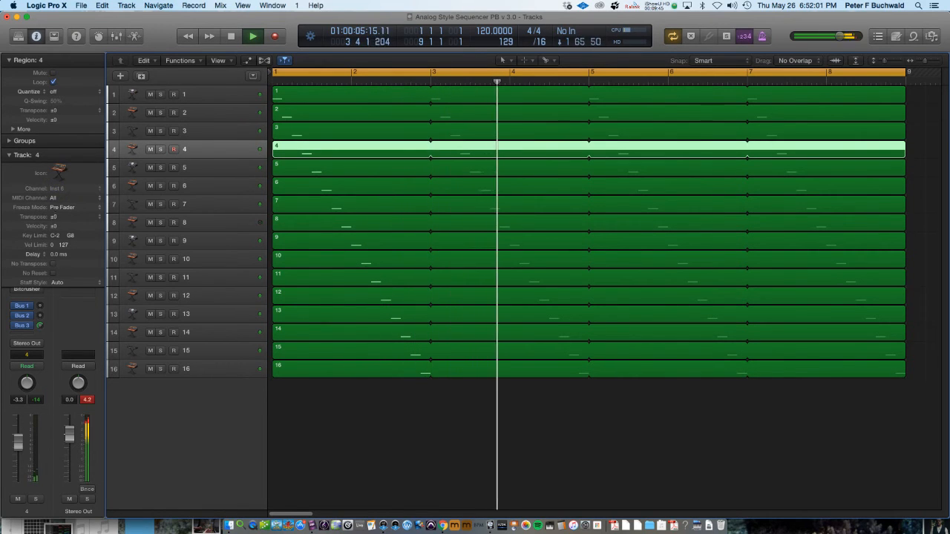
pyautogui.press('Down')
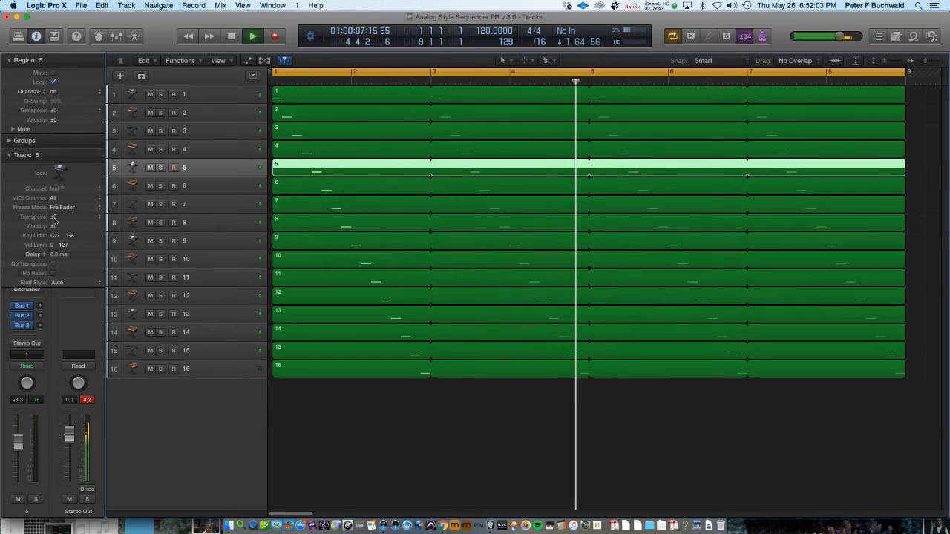
pyautogui.press('Down')
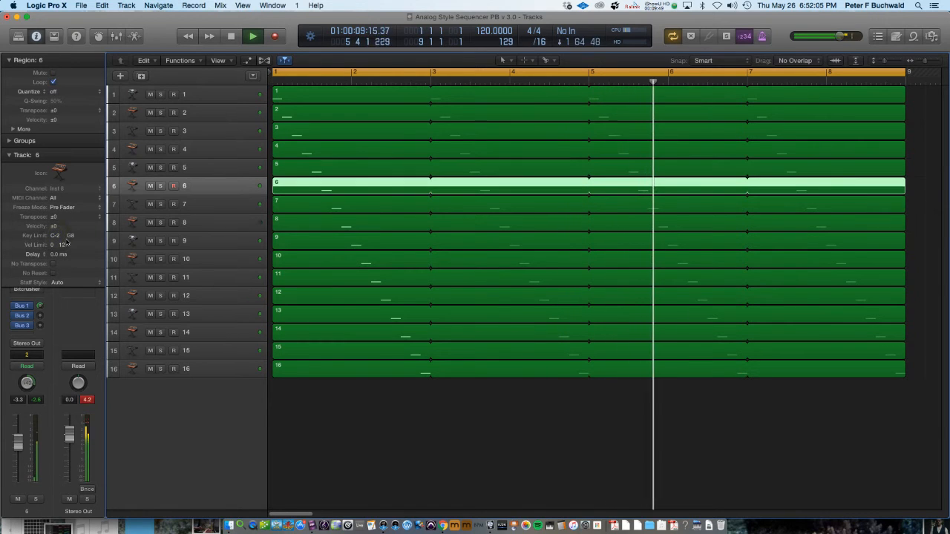
pyautogui.moveTo(58, 216); pyautogui.dragTo(59, 220)
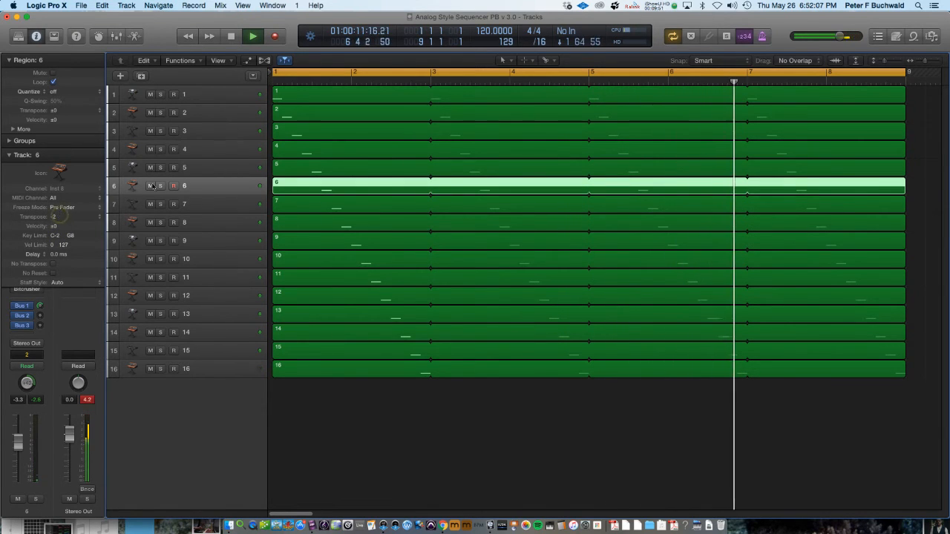
# Step down to track 8 and set its transpose to +28
pyautogui.press('Down')
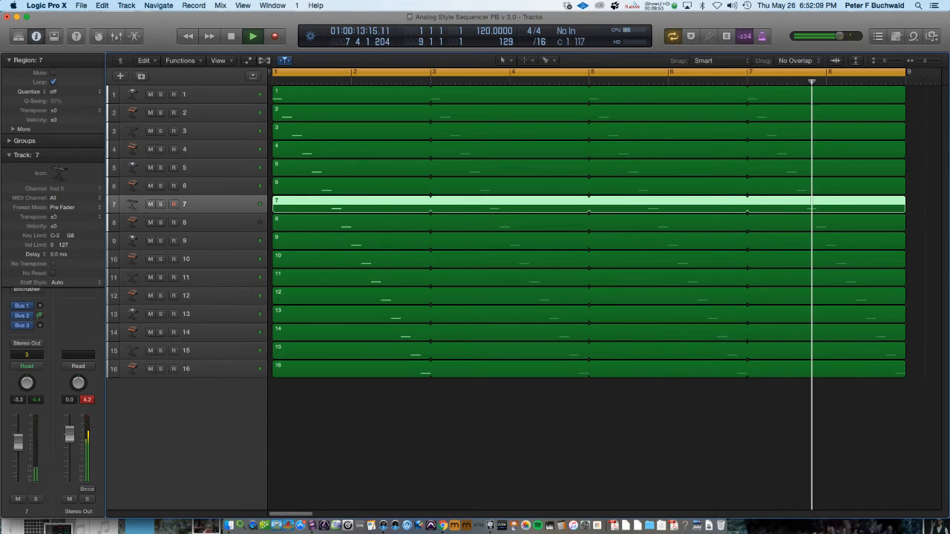
pyautogui.press('Down')
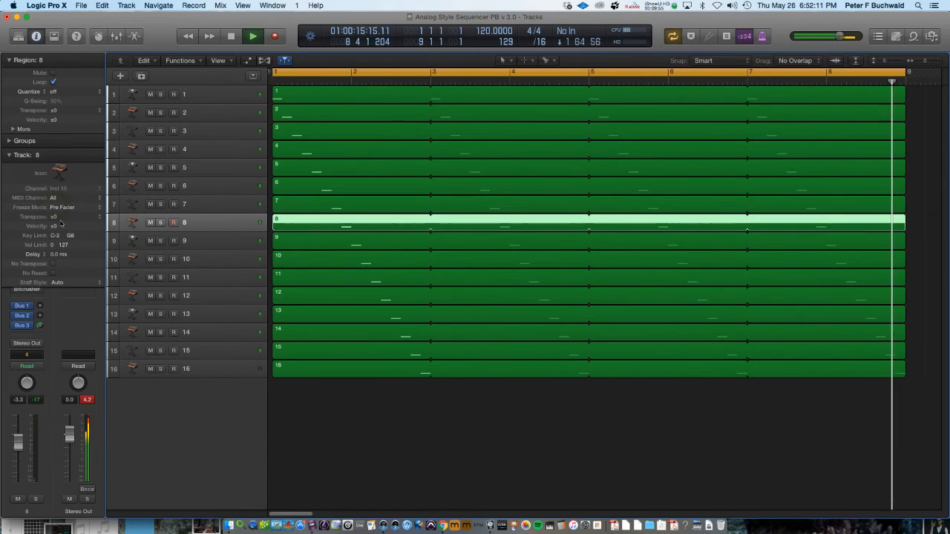
pyautogui.moveTo(59, 217); pyautogui.dragTo(58, 187)
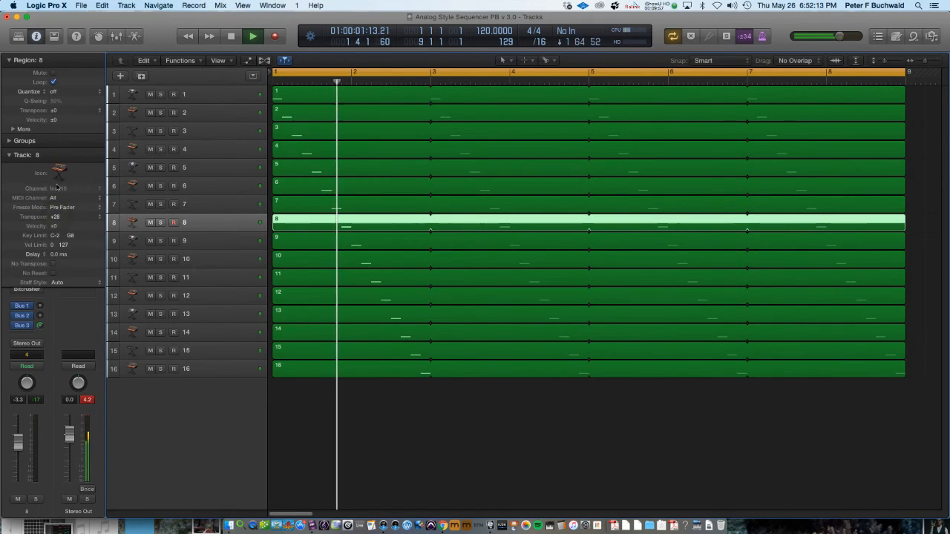
# Step through tracks 9 to 16 reviewing each track's transpose setting during playback
pyautogui.press('Down')
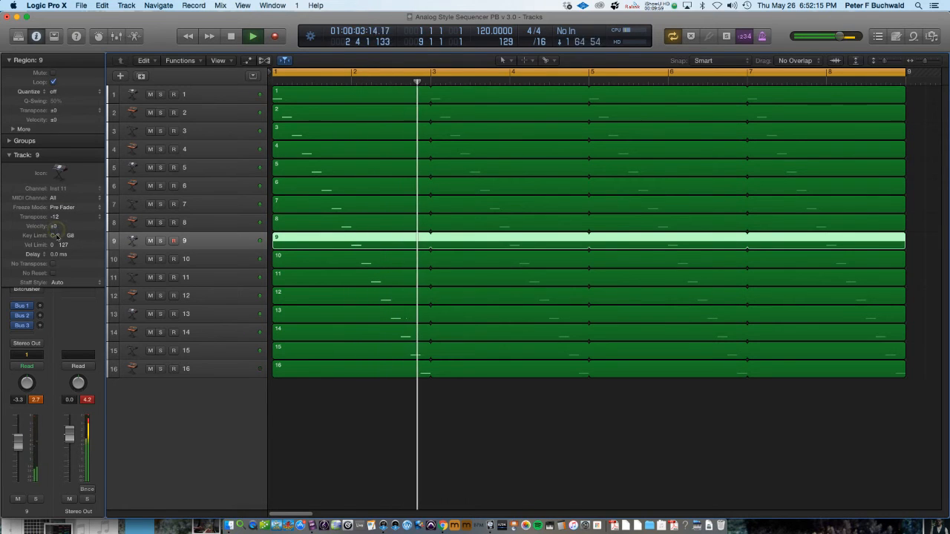
pyautogui.press('Down')
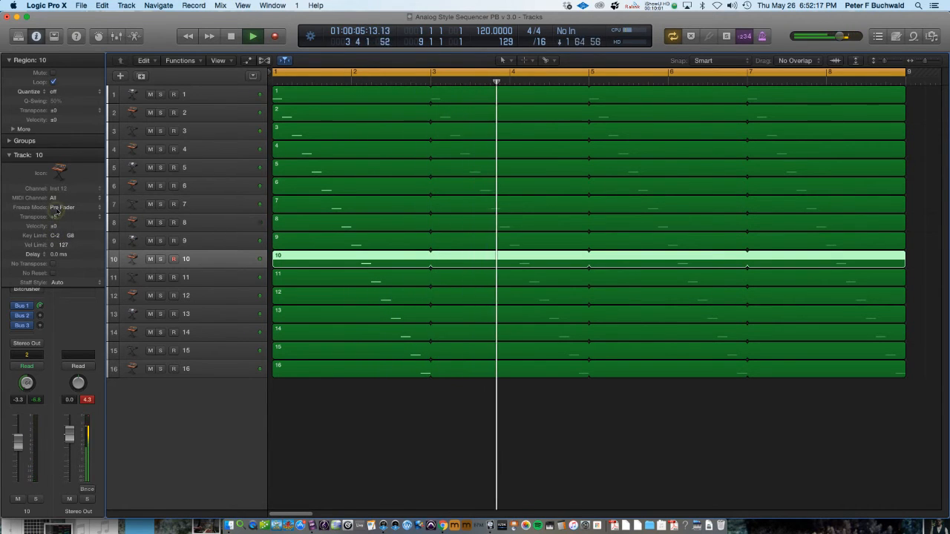
pyautogui.press('Down')
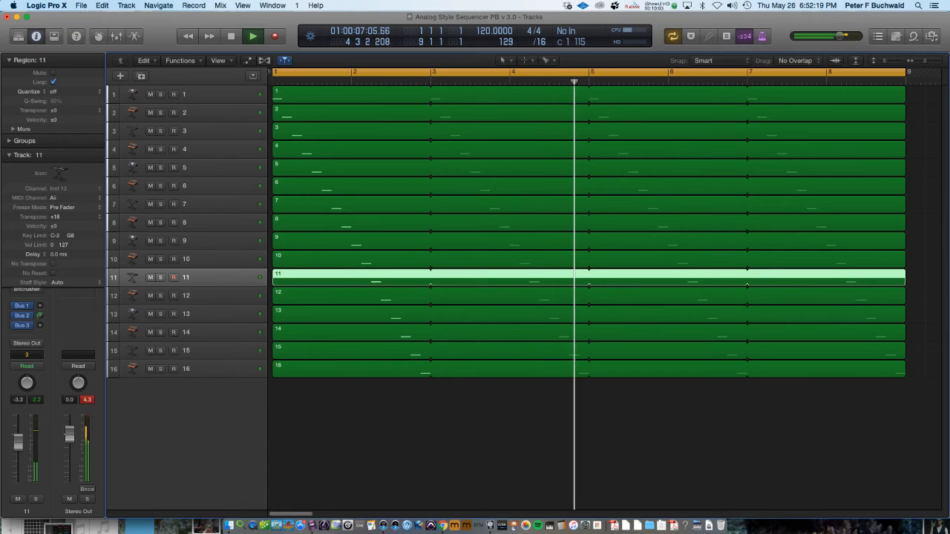
pyautogui.press('Down')
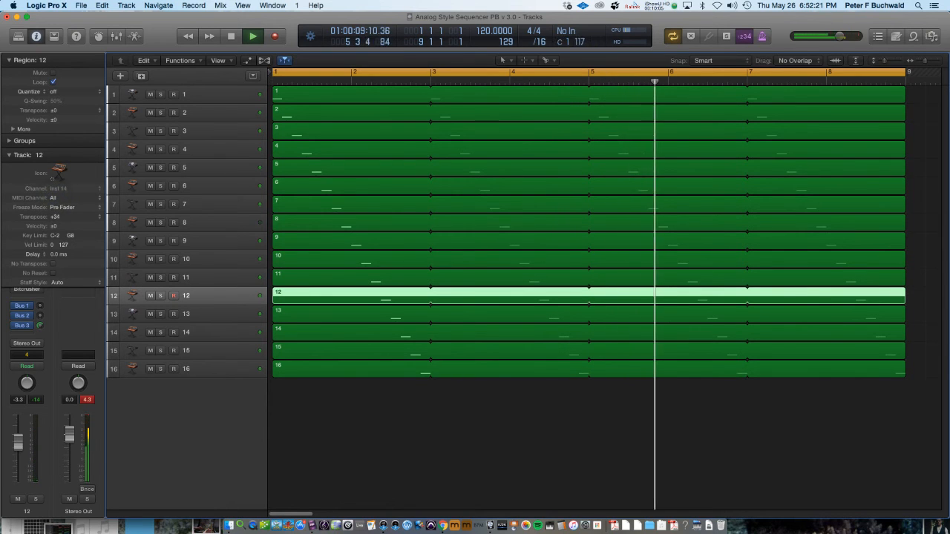
pyautogui.press('Down')
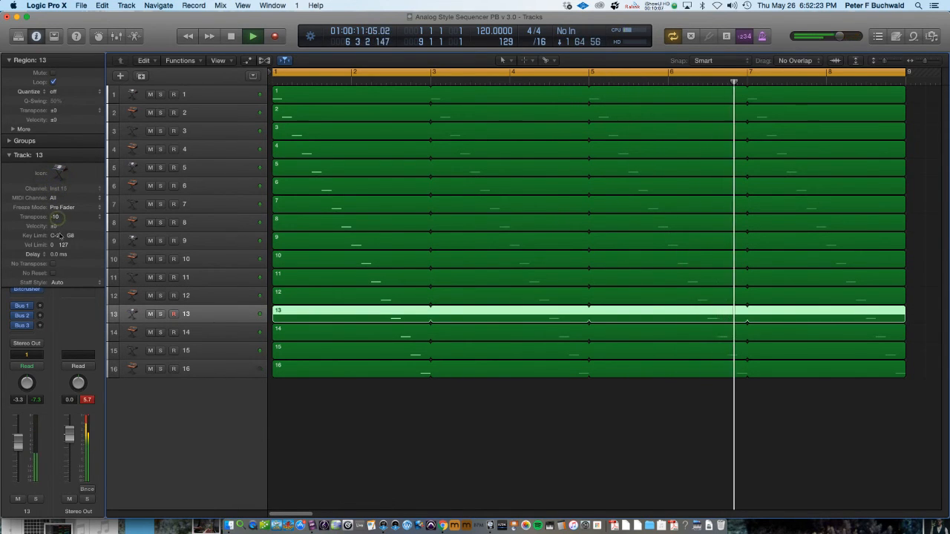
pyautogui.press('Down')
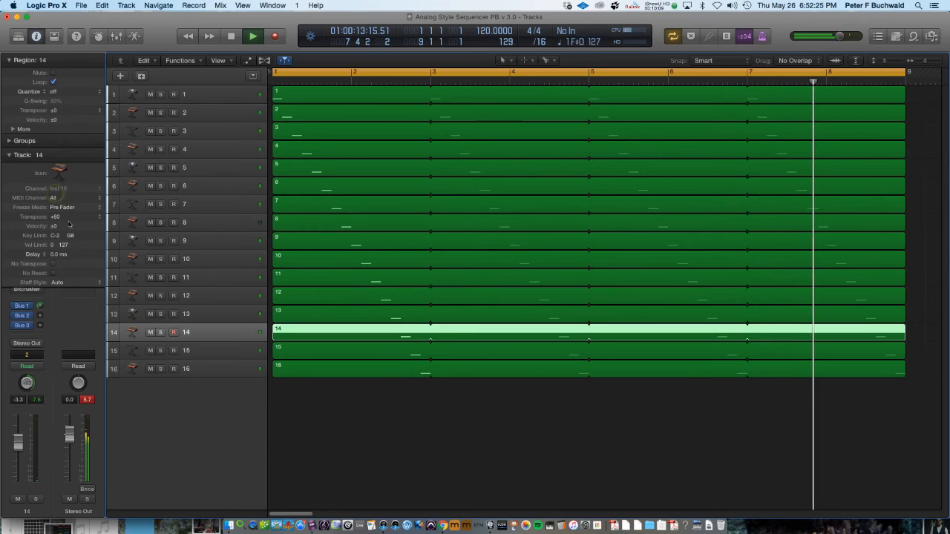
pyautogui.press('Down')
pyautogui.press('Down')
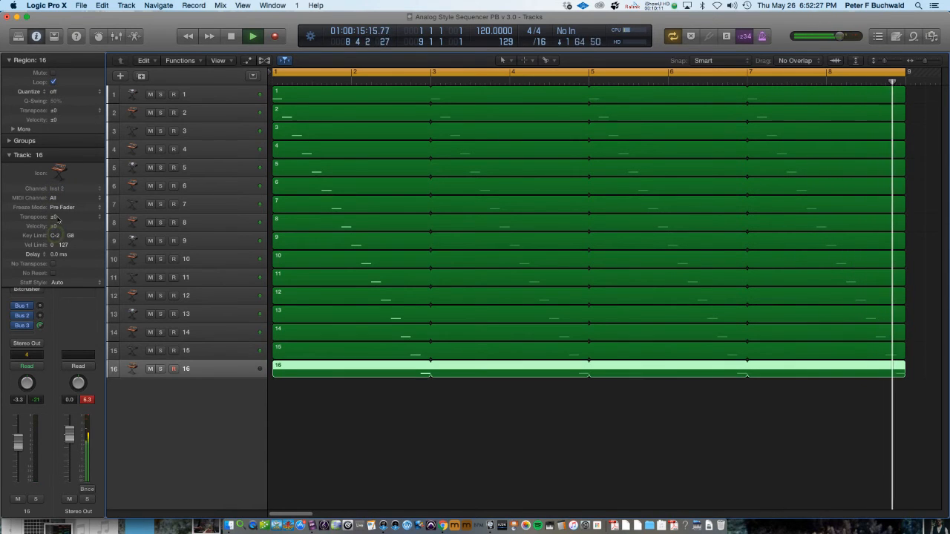
pyautogui.press('Down')
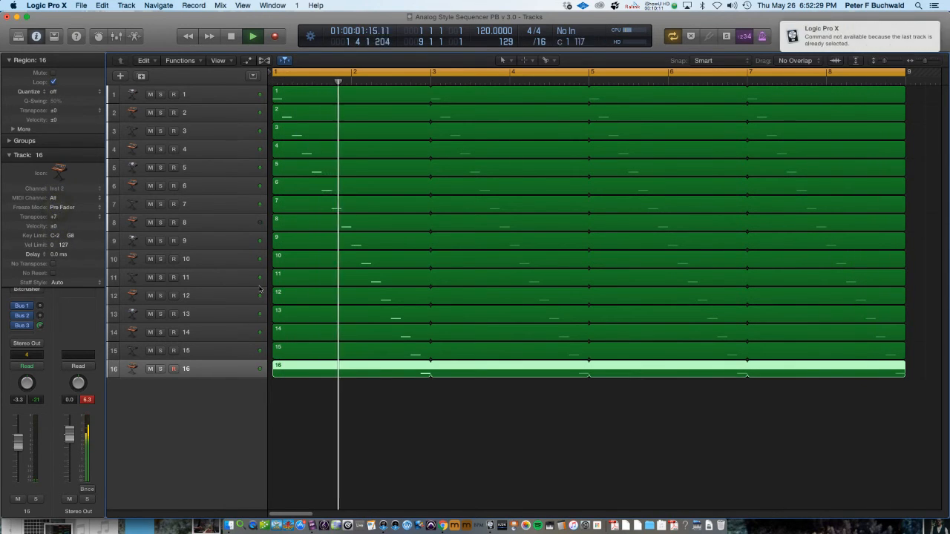
# Stop playback, open track 1's region in the Piano Roll, select its first note and zoom in on it
pyautogui.press('space')
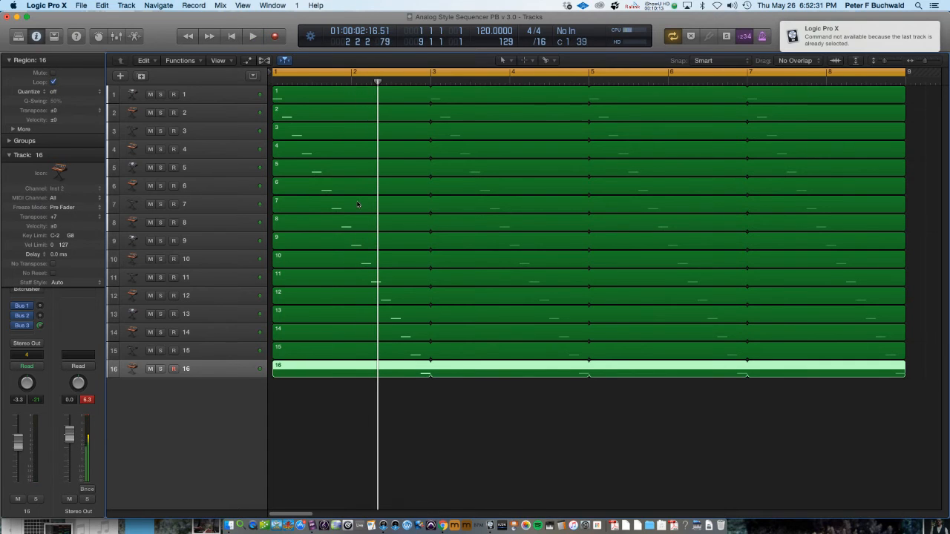
pyautogui.doubleClick(294, 99)
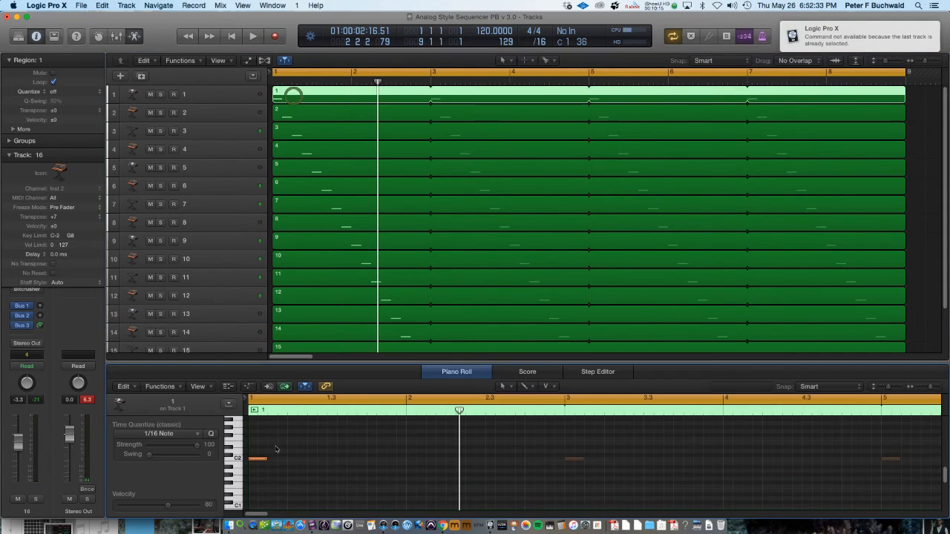
pyautogui.click(260, 459)
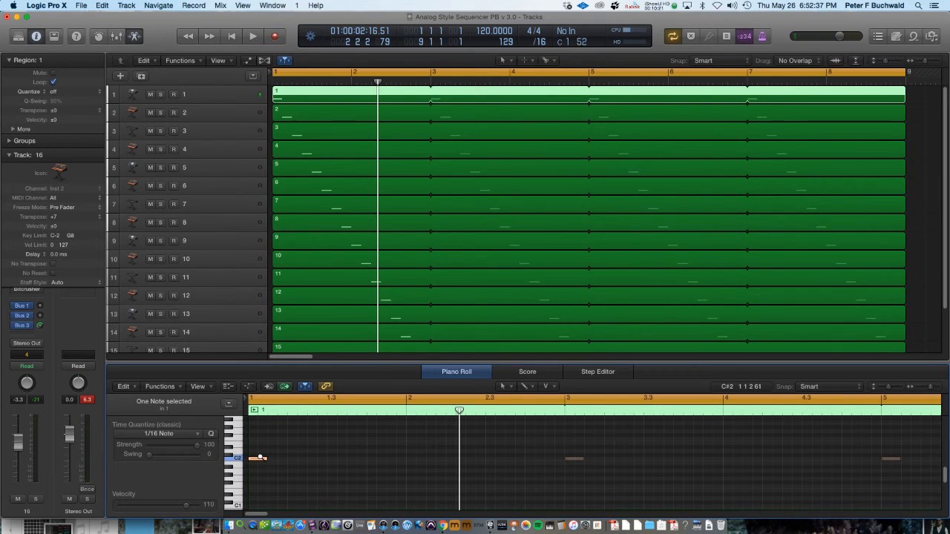
pyautogui.press('z')
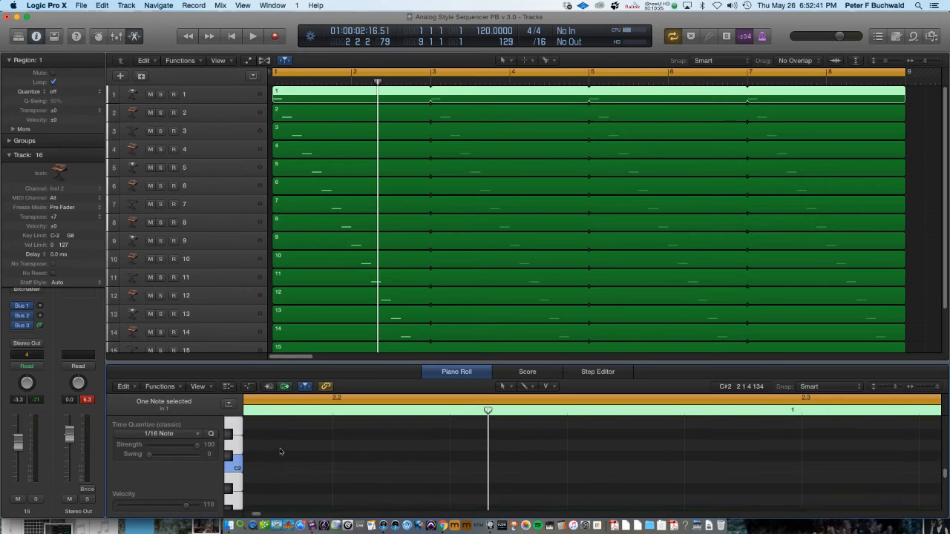
pyautogui.scroll(-5, 279, 452)
pyautogui.scroll(-3, 280, 451)
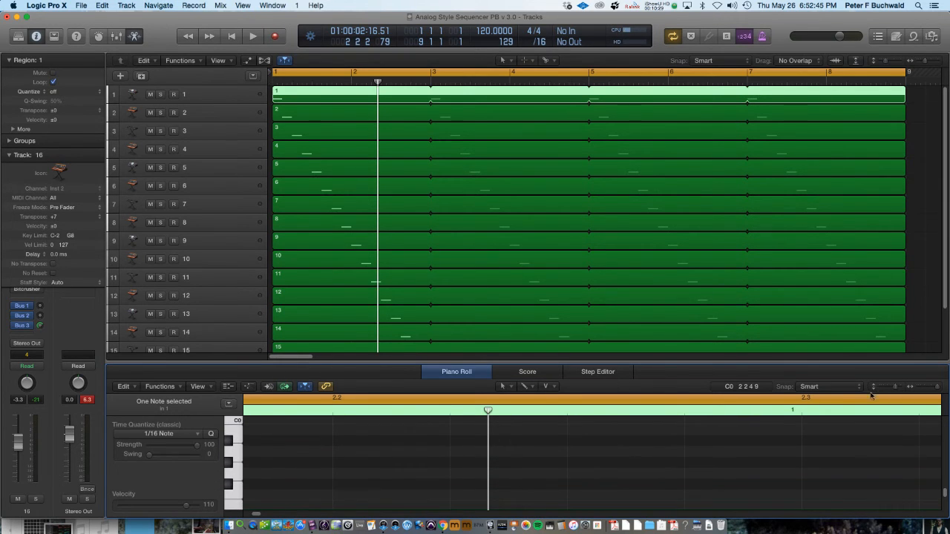
pyautogui.moveTo(895, 389)
pyautogui.mouseDown()
pyautogui.moveTo(884, 389)
pyautogui.moveTo(907, 389)
pyautogui.mouseUp()
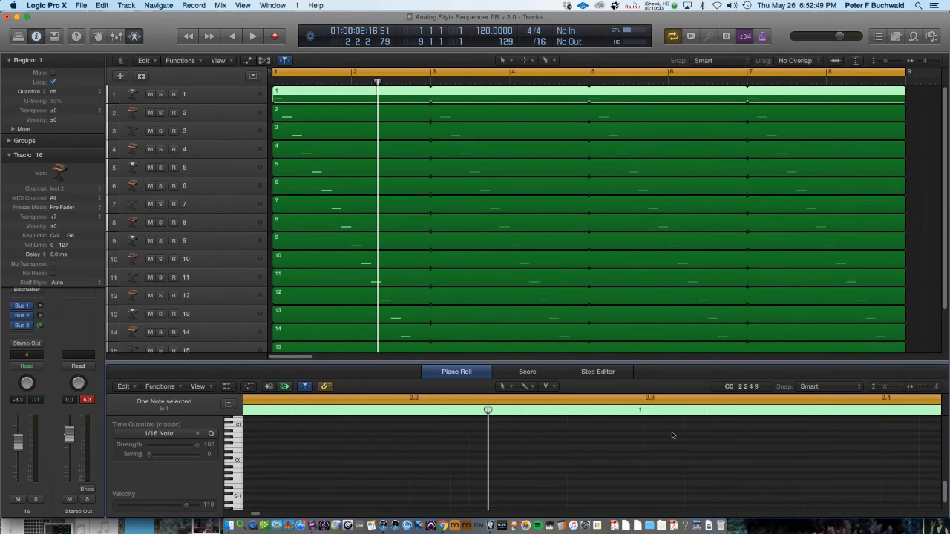
pyautogui.press('Return')
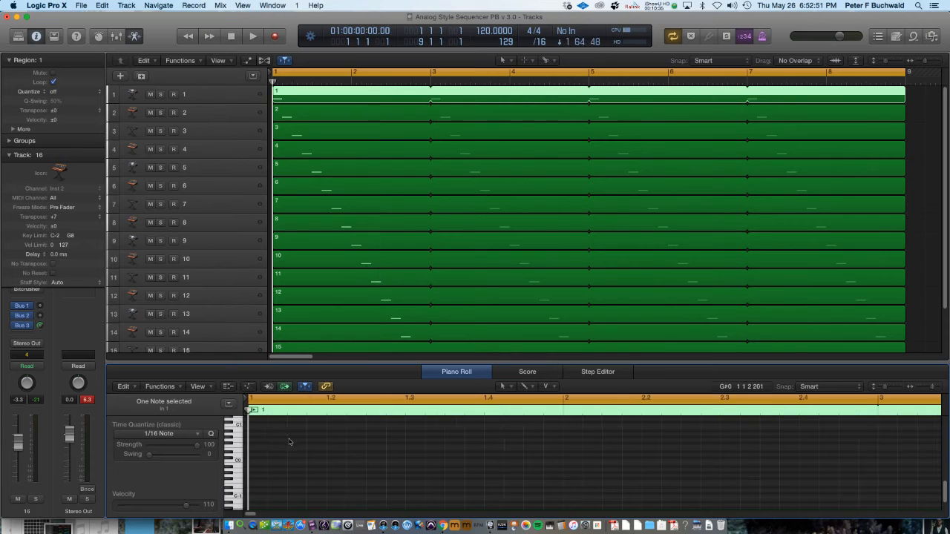
pyautogui.scroll(-1, 284, 443)
pyautogui.scroll(8, 285, 443)
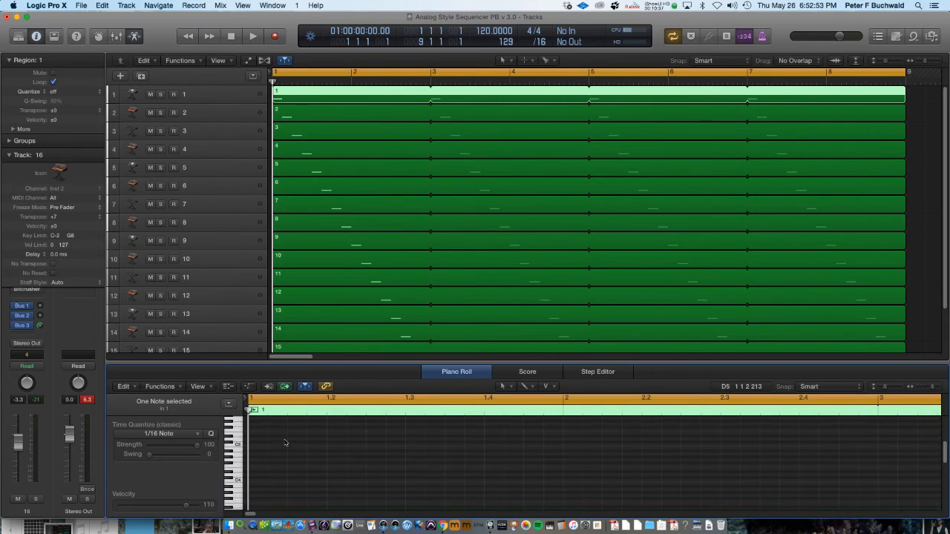
# Raise track 1's first note by about two octaves in the Piano Roll, then play and stop the sequence
pyautogui.scroll(-1, 284, 443)
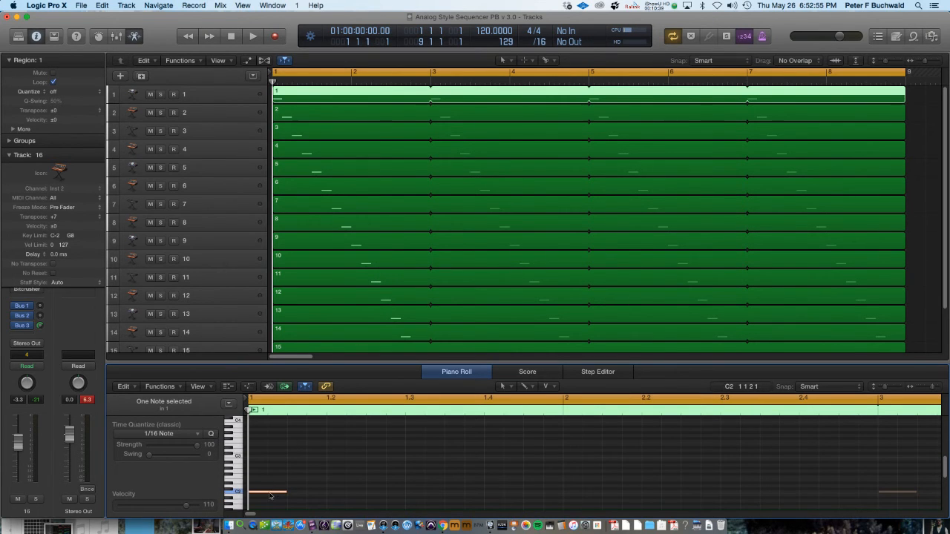
pyautogui.moveTo(271, 495)
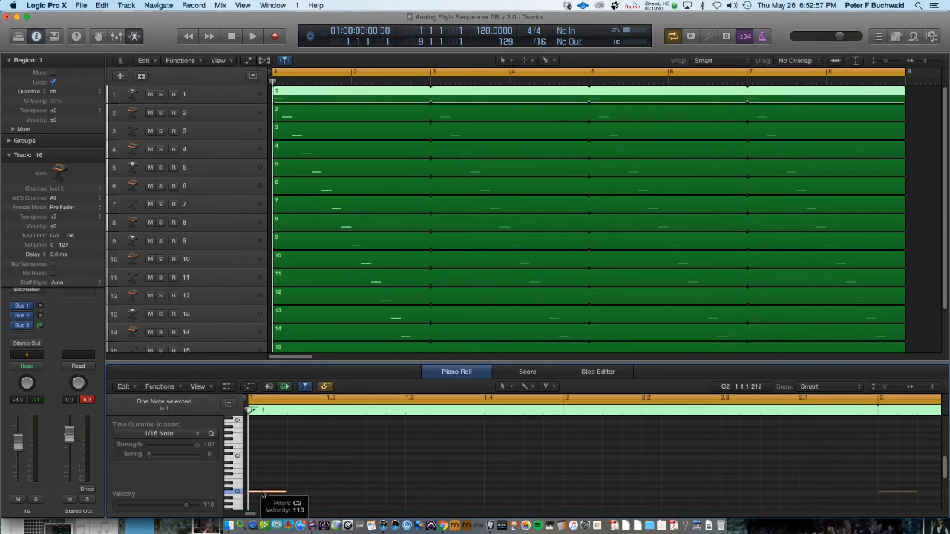
pyautogui.moveTo(263, 496); pyautogui.dragTo(263, 451)
pyautogui.press('space')
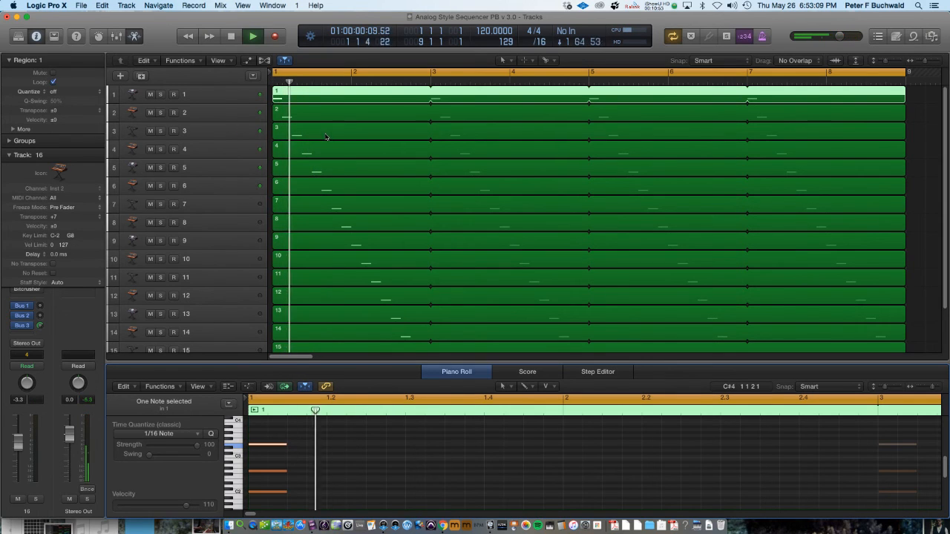
pyautogui.press('space')
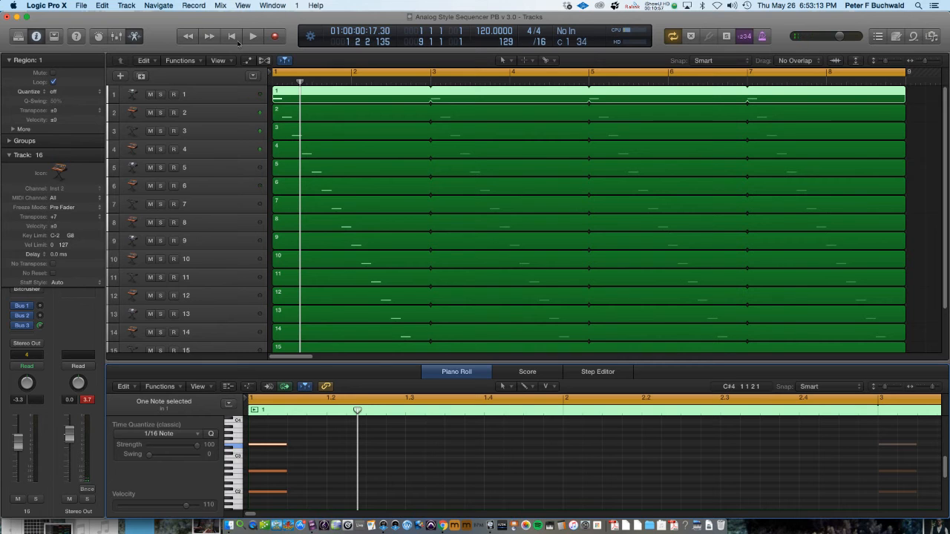
# Switch to Chrome and open the store tab offering the Logic Templates – Analog Style Step Sequencing
pyautogui.press('super+Tab')
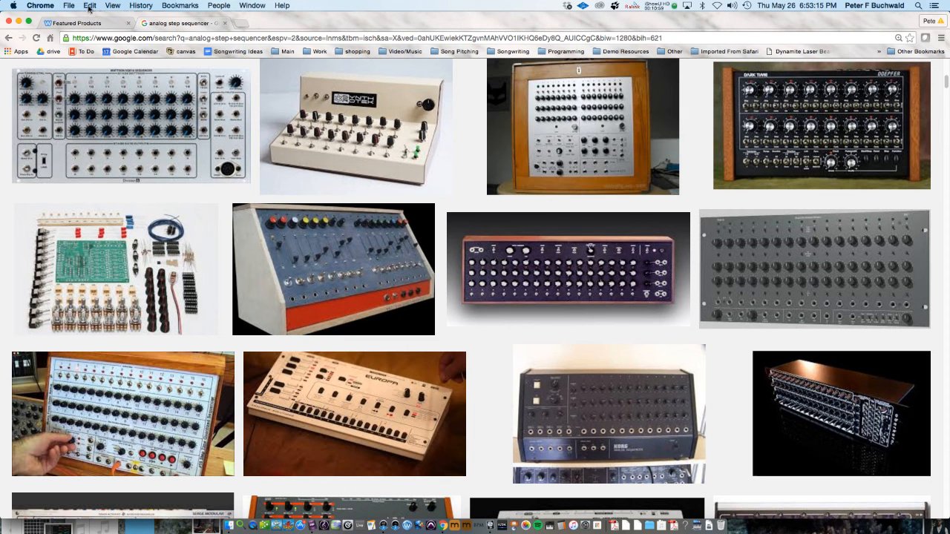
pyautogui.click(76, 23)
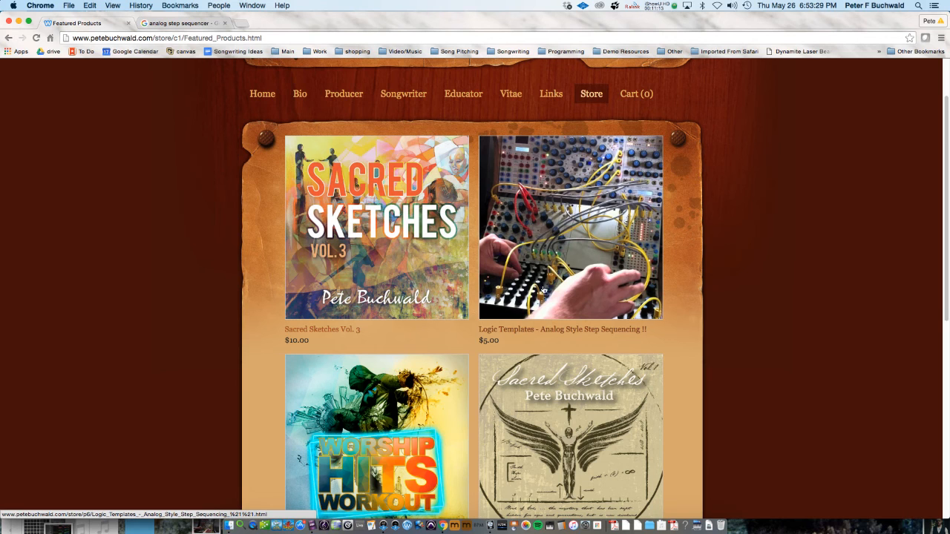
# Go to the website's Home page and open its Contact link
pyautogui.scroll(2, 438, 172)
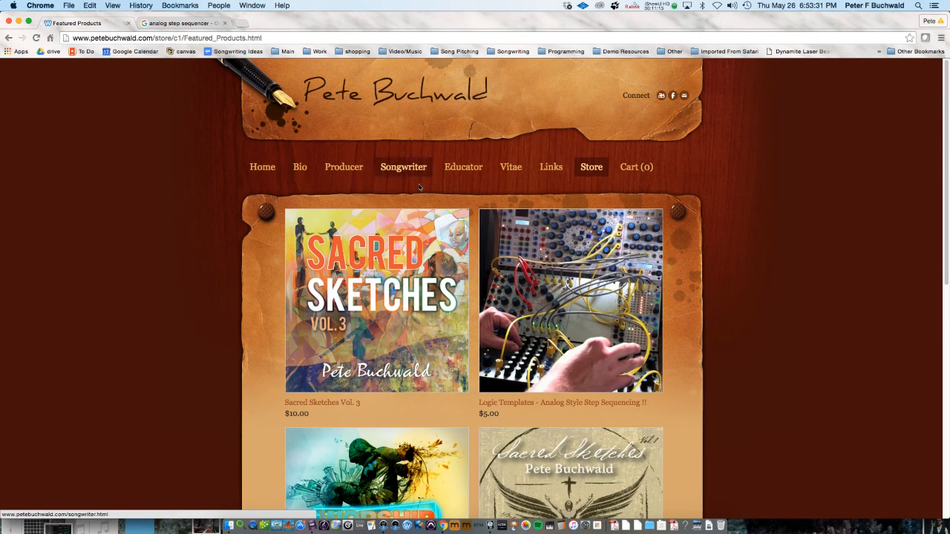
pyautogui.click(268, 169)
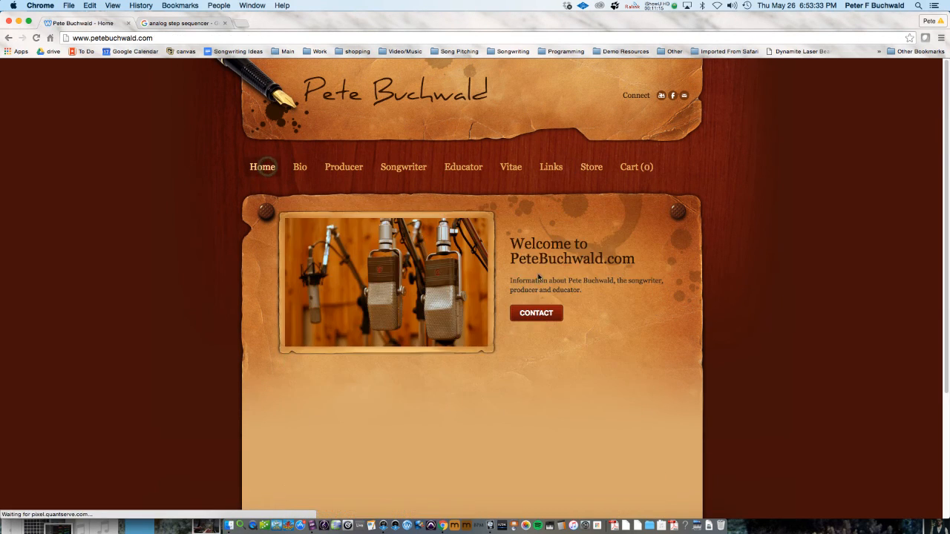
pyautogui.click(536, 314)
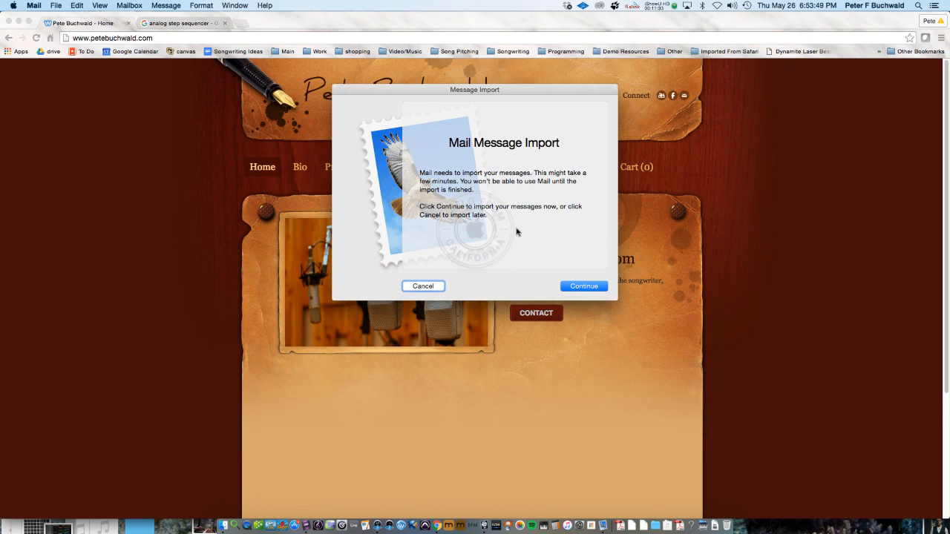
# Return to Chrome and open creative-audio-production.com in a new tab
pyautogui.press('super+Tab')
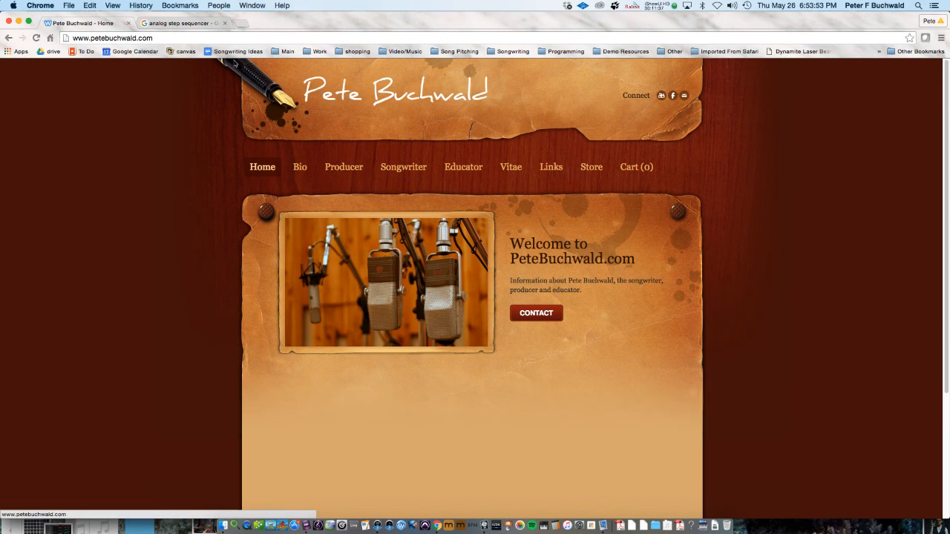
pyautogui.click(244, 25)
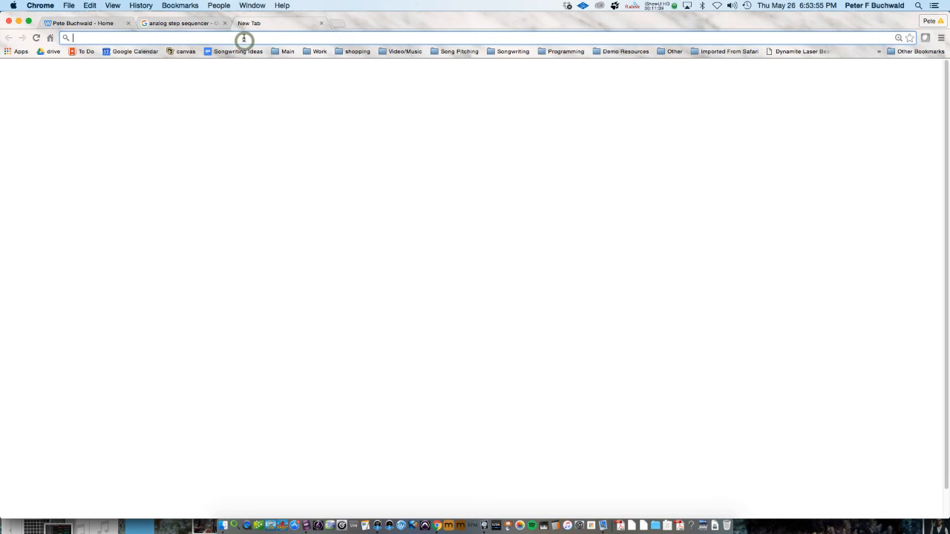
pyautogui.click(244, 39)
pyautogui.write('creative-audio-production.com')
pyautogui.press('Return')
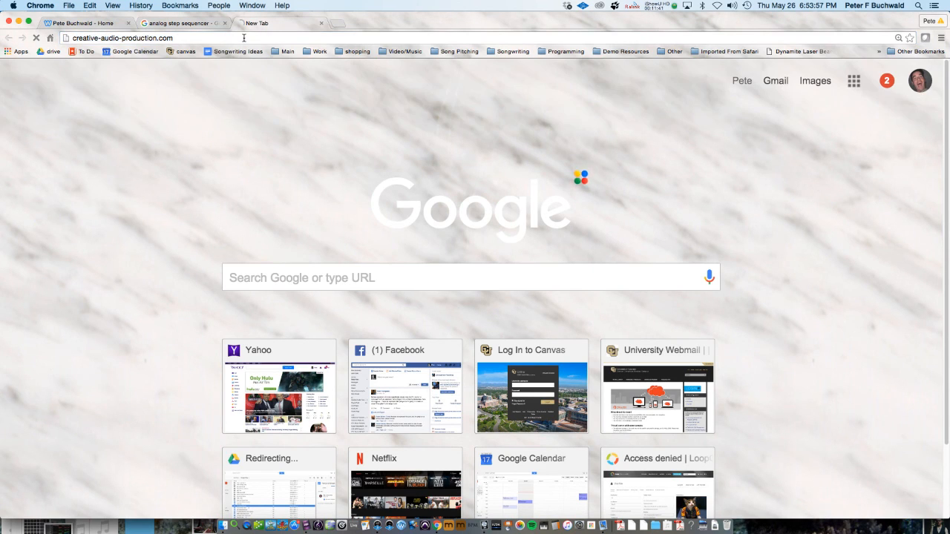